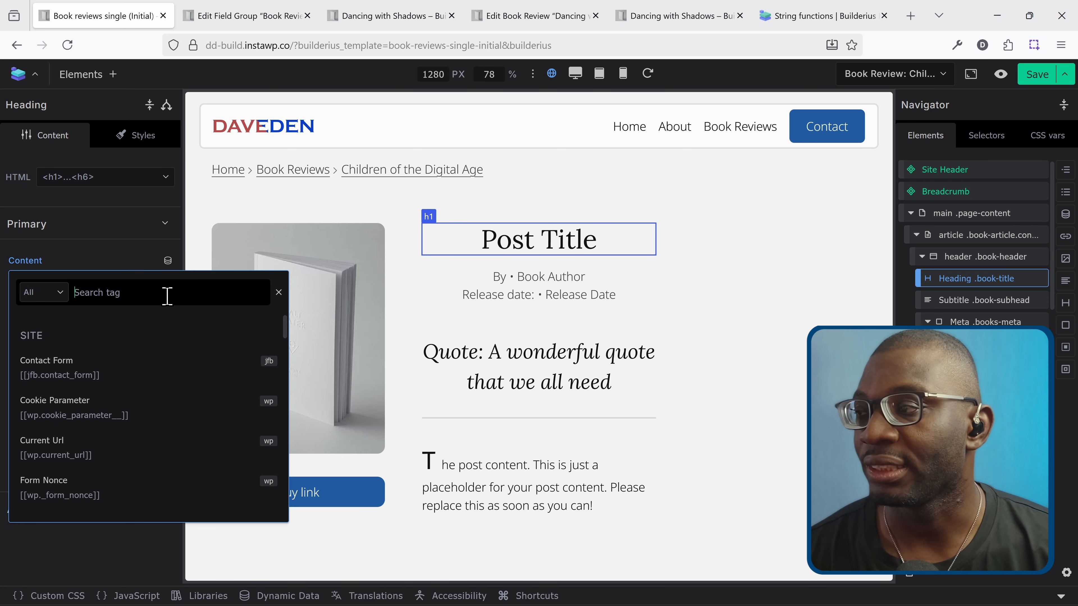
- Replace the book title heading's placeholder text with the dynamic post title tag [[wp.post.title]]
{"action": "type", "text": "title"}
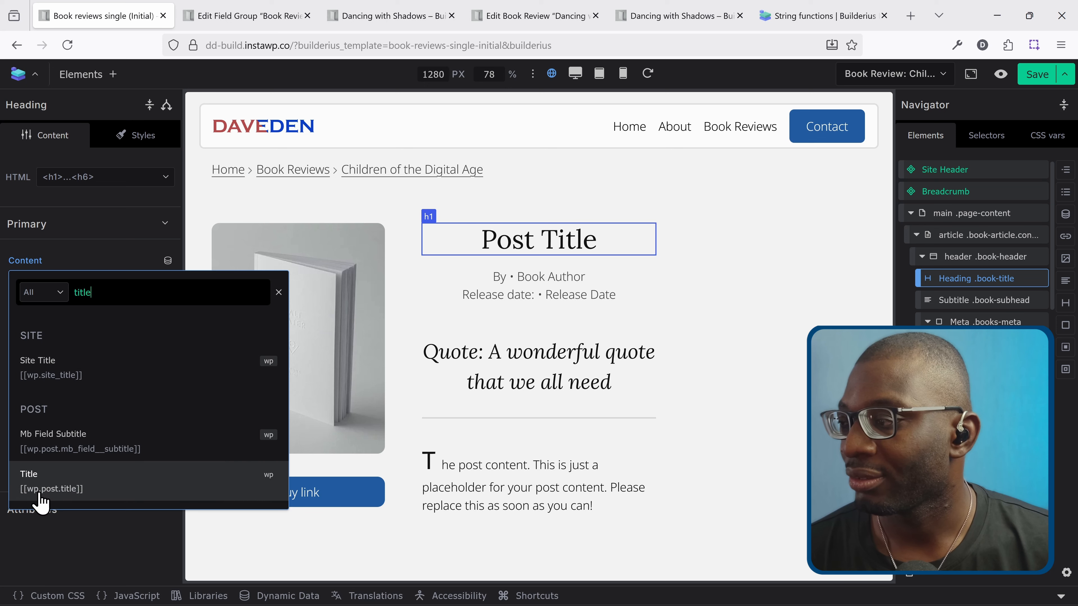
{"action": "left_click", "coordinate": [76, 494]}
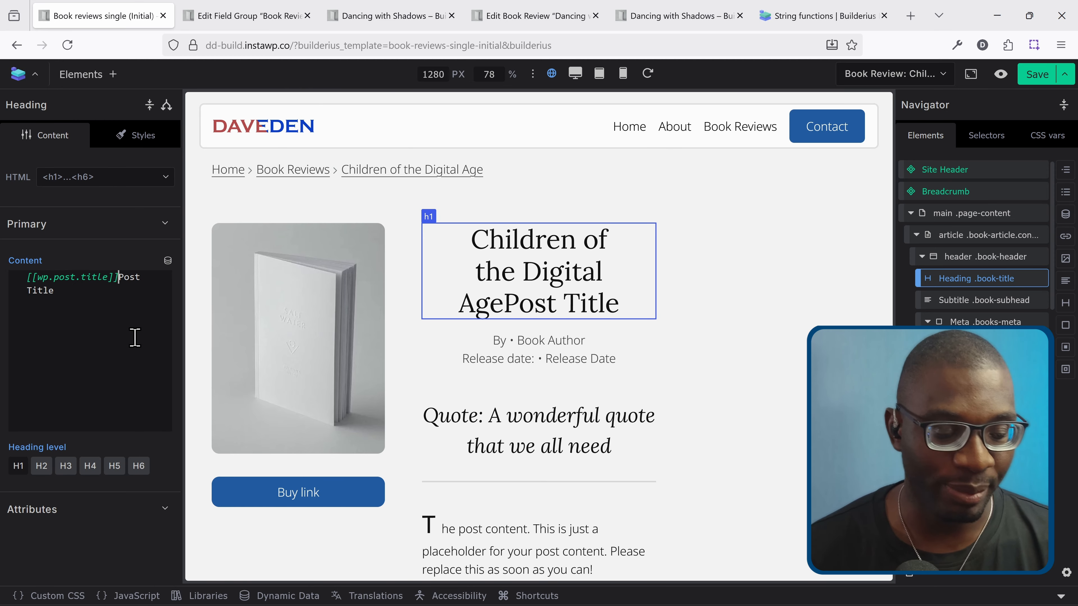
{"action": "key", "text": "ctrl+shift+Left"}
{"action": "key", "text": "ctrl+shift+Left"}
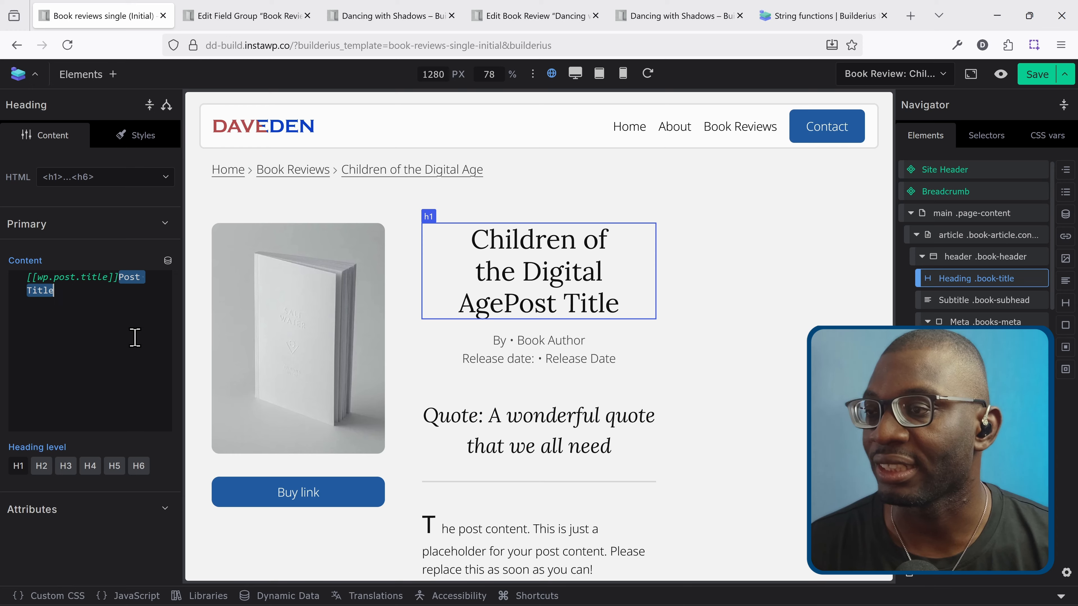
{"action": "key", "text": "BackSpace"}
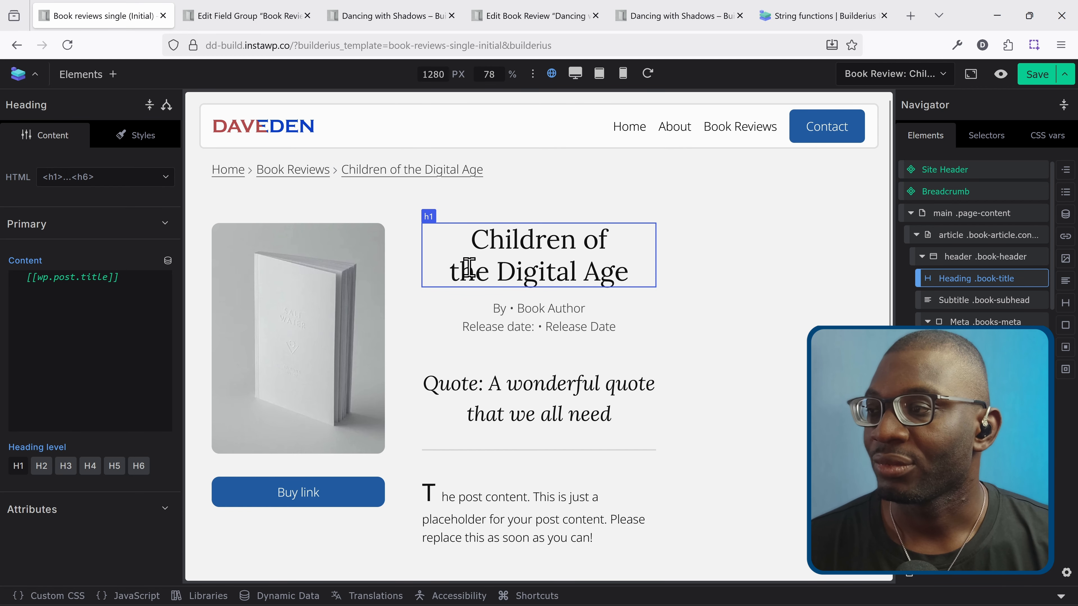
- Replace the Book Author placeholder with the Mb Field Book Author dynamic tag [[wp.post.mb_field__book_author]]
{"action": "left_click", "coordinate": [564, 305]}
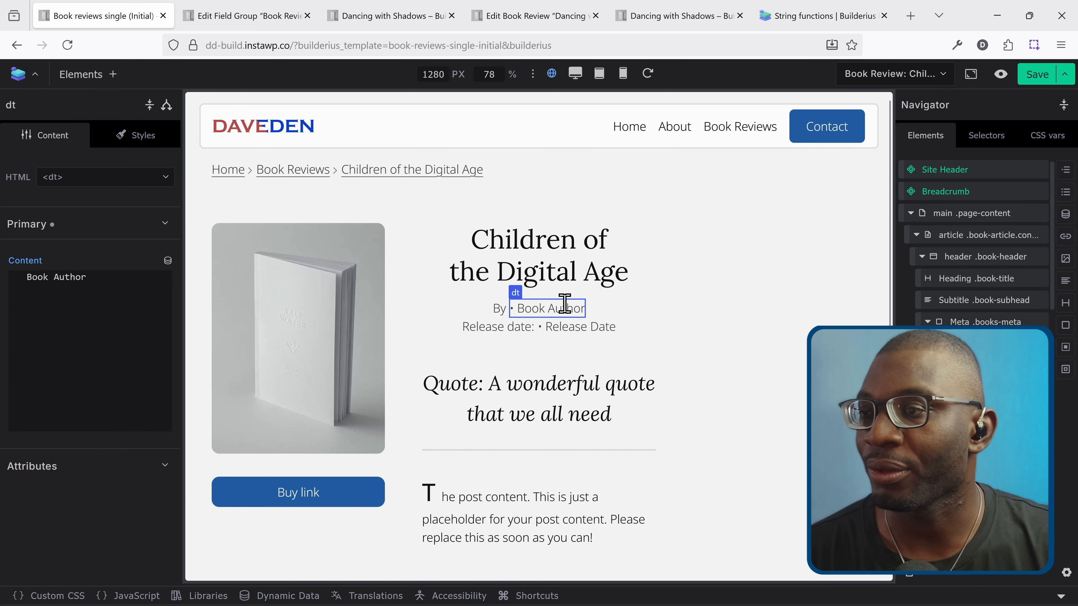
{"action": "left_click", "coordinate": [79, 329]}
{"action": "key", "text": "ctrl+a"}
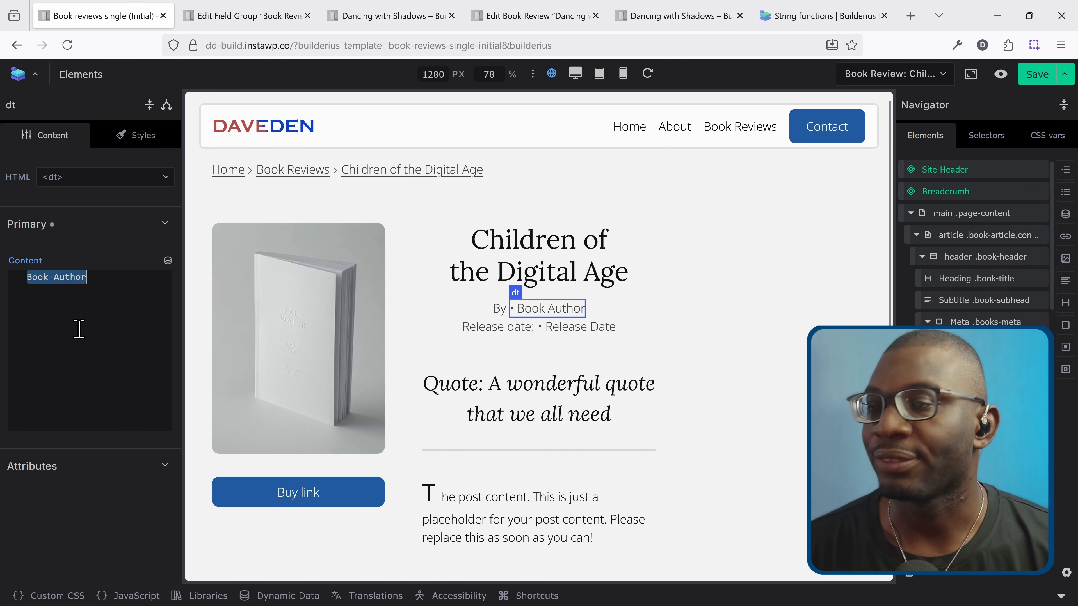
{"action": "key", "text": "BackSpace"}
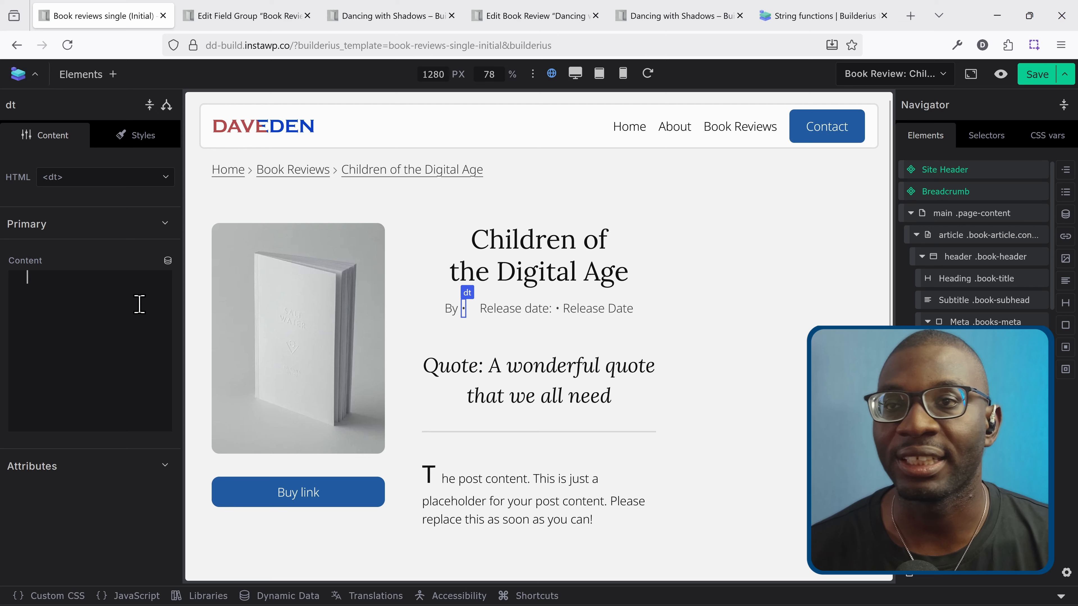
{"action": "left_click", "coordinate": [168, 261]}
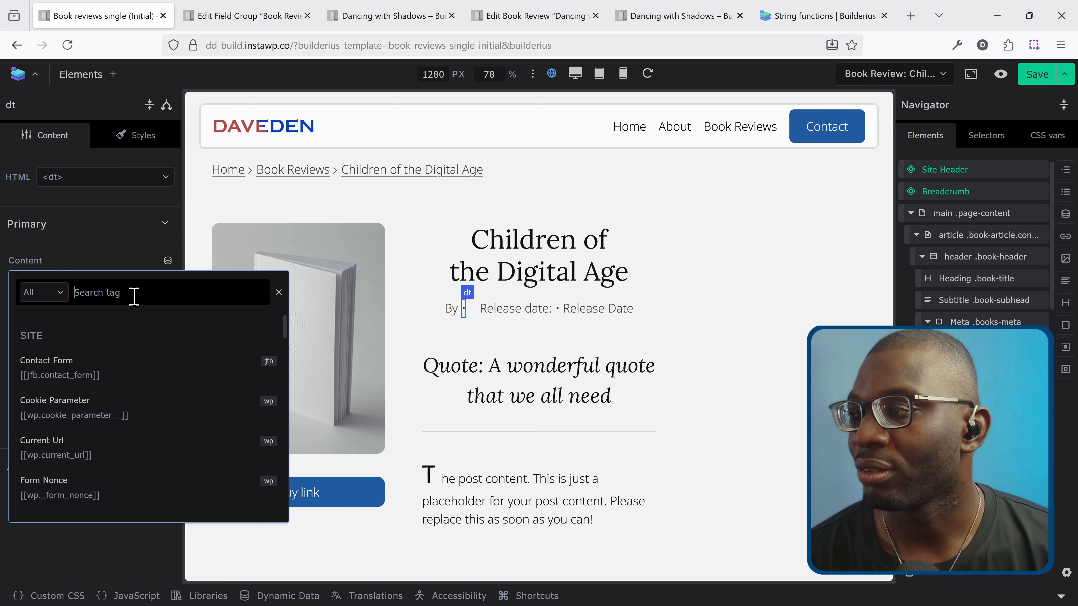
{"action": "type", "text": "book au"}
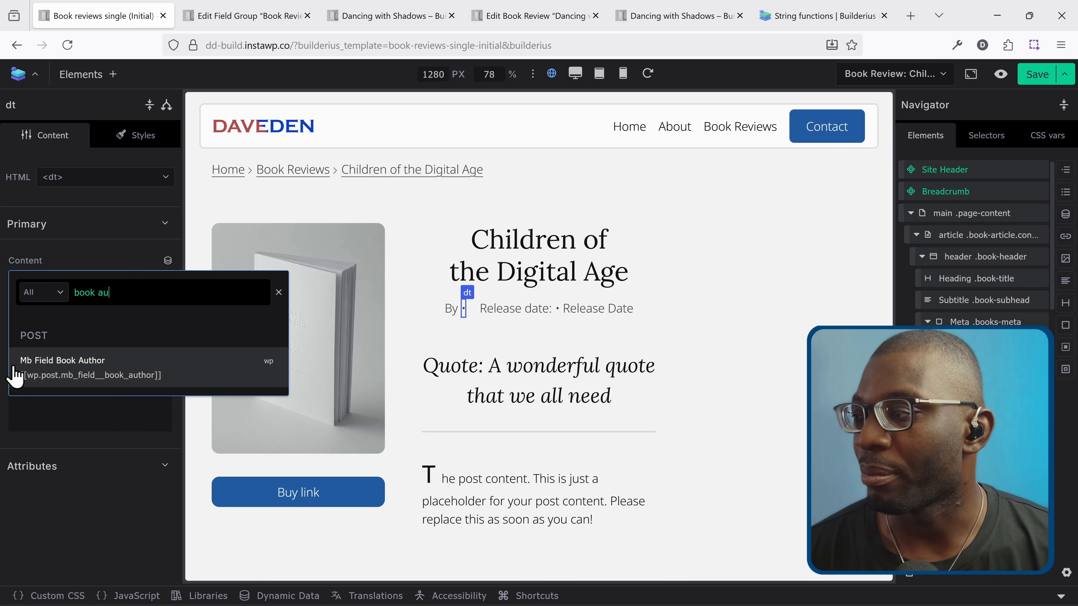
{"action": "left_click", "coordinate": [57, 370]}
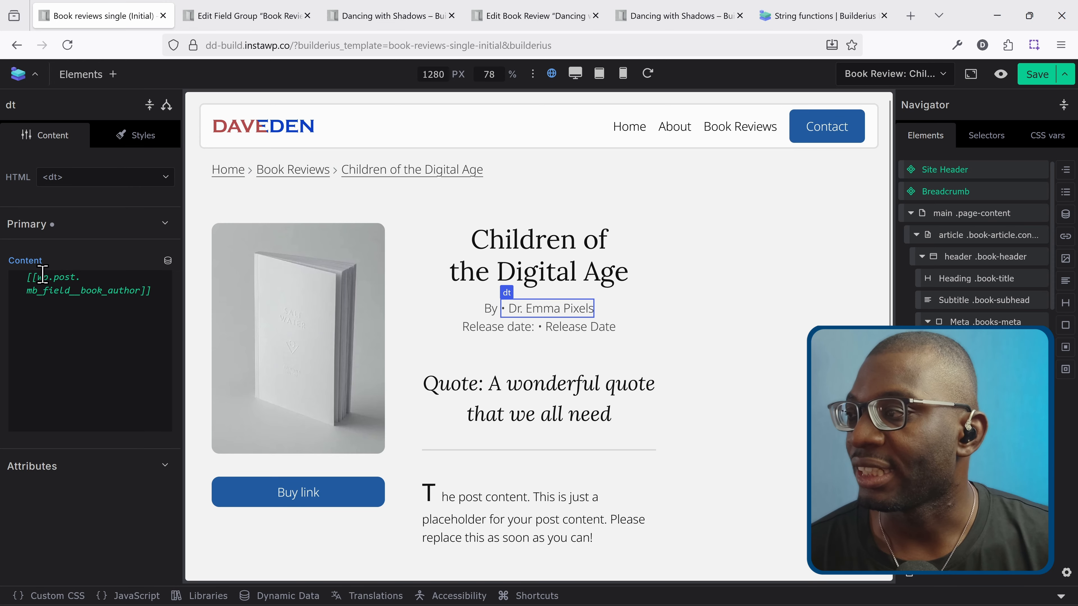
{"action": "mouse_move", "coordinate": [42, 281]}
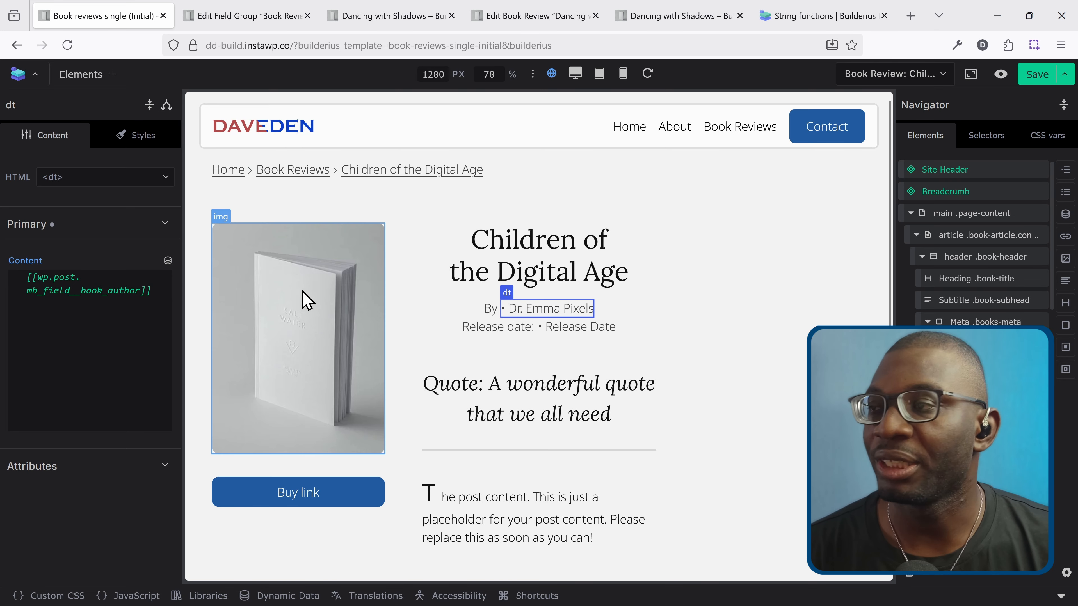
- Replace the book cover image's static URL with the Featured Image File Url dynamic tag in Medium large size
{"action": "left_click", "coordinate": [307, 300]}
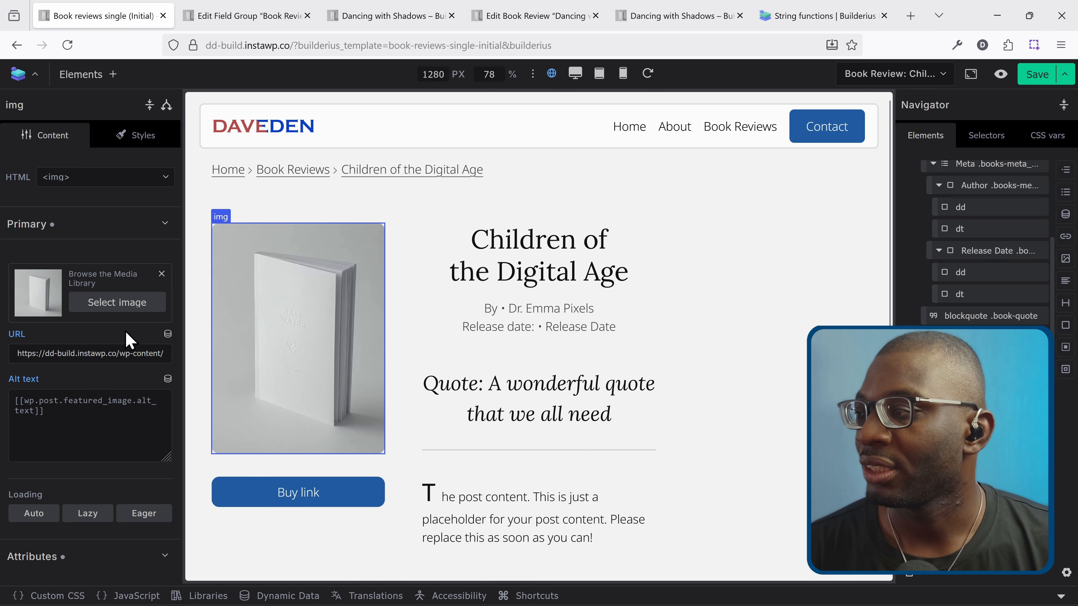
{"action": "left_click", "coordinate": [92, 353]}
{"action": "key", "text": "ctrl+a"}
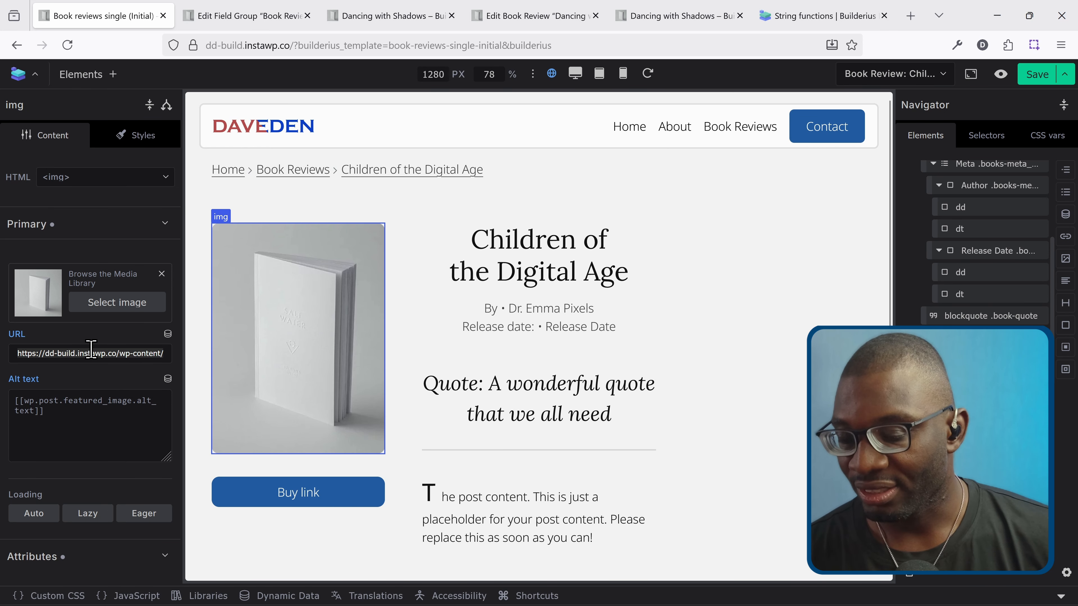
{"action": "key", "text": "BackSpace"}
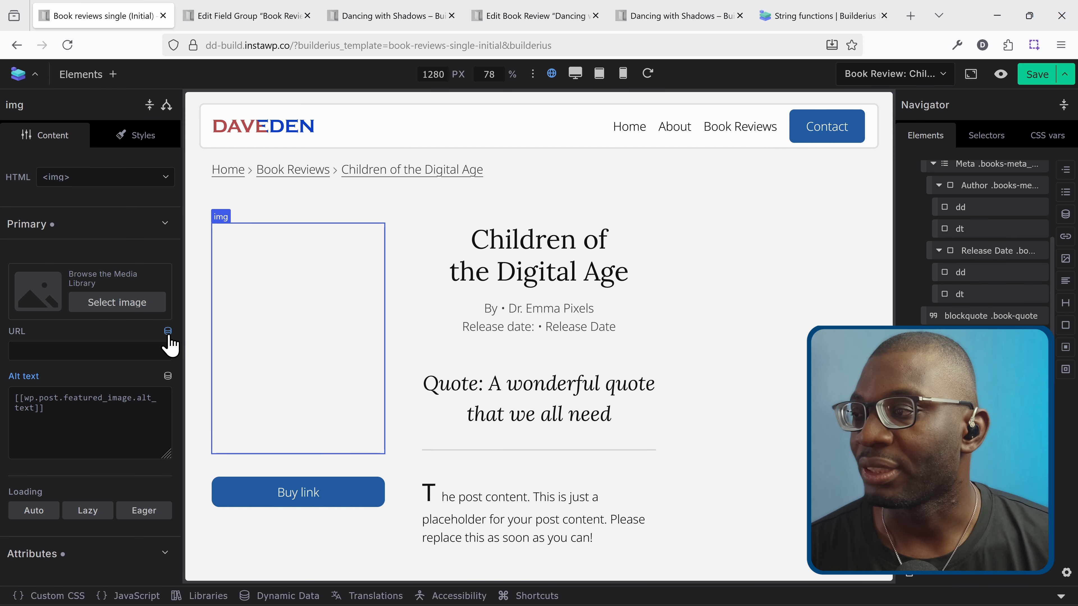
{"action": "left_click", "coordinate": [167, 332]}
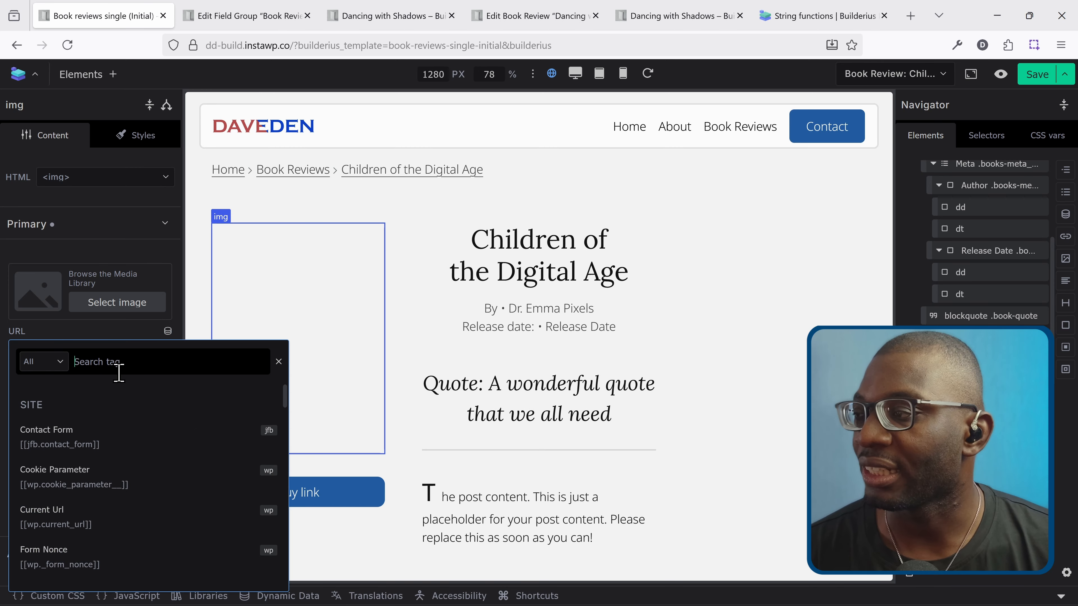
{"action": "type", "text": "feature"}
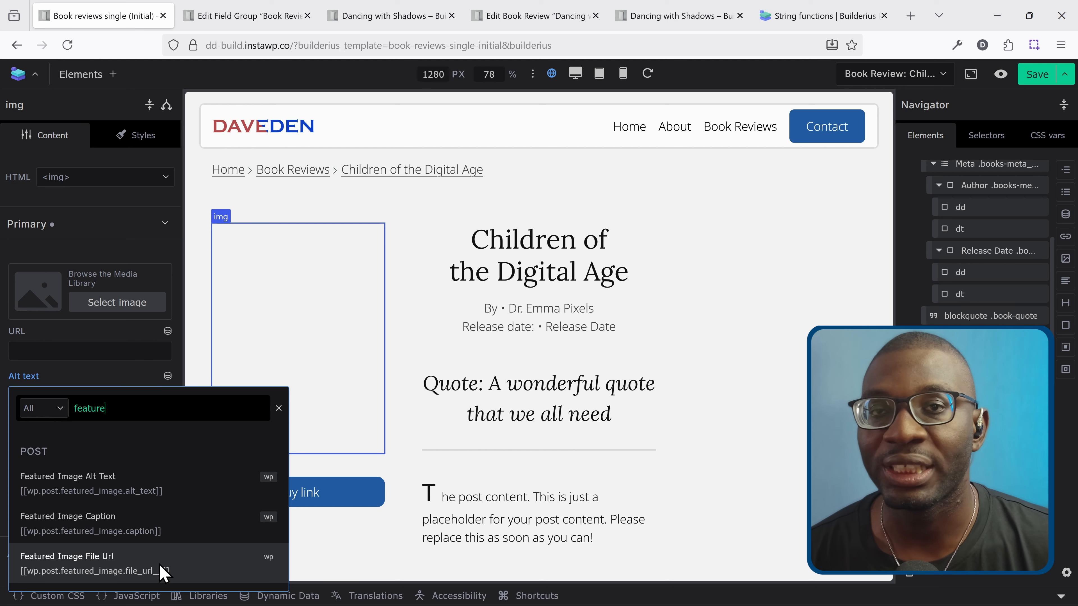
{"action": "left_click", "coordinate": [163, 571]}
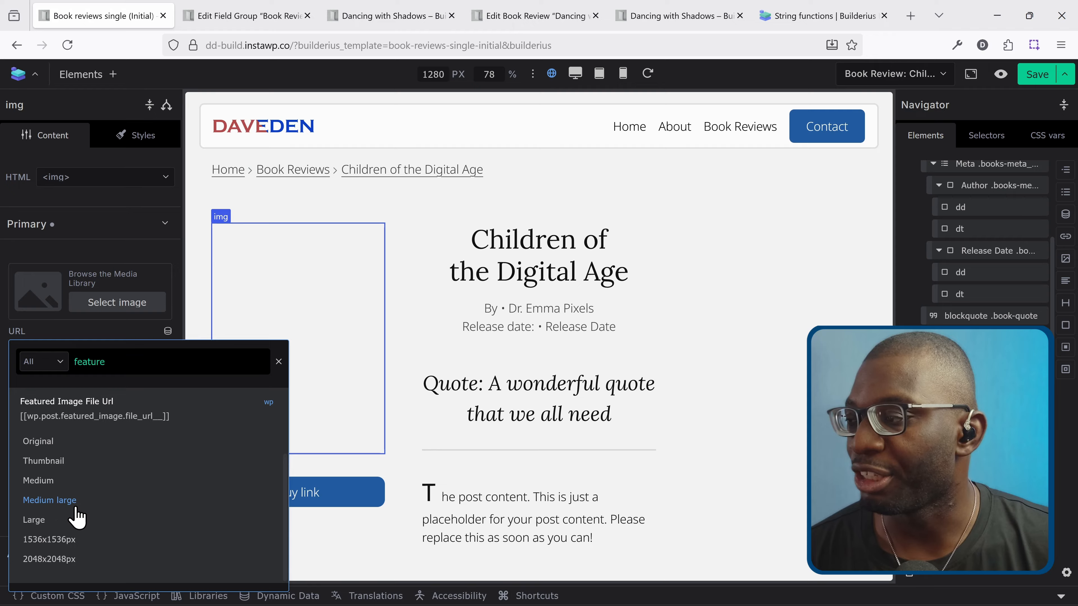
{"action": "left_click", "coordinate": [50, 500]}
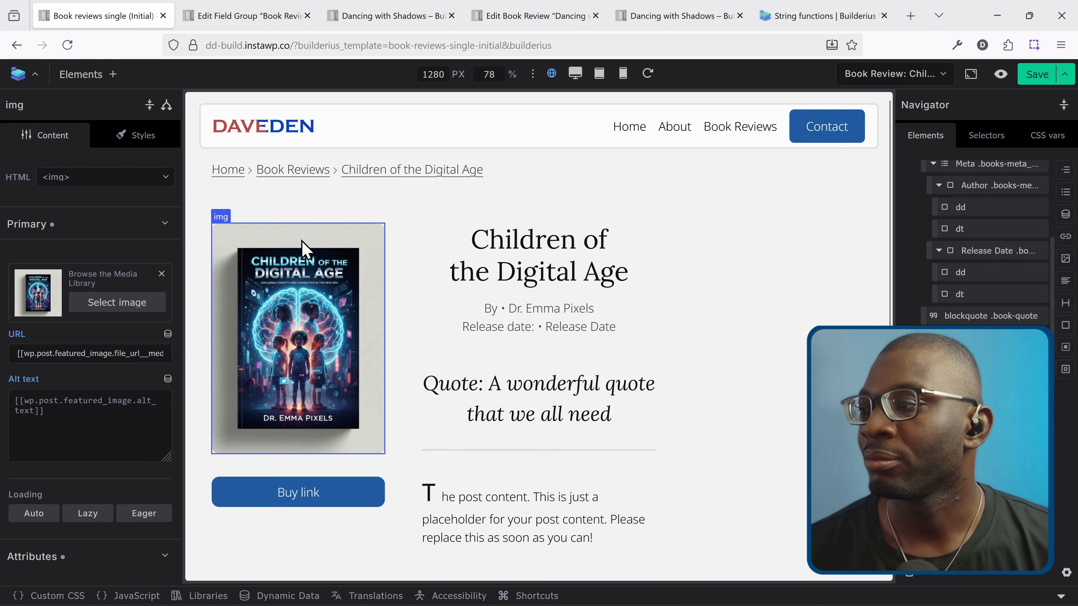
- Clear the cover image's alt text and insert the Featured Image Alt Text tag [[wp.post.featured_image.alt_text]]
{"action": "triple_click", "coordinate": [54, 433]}
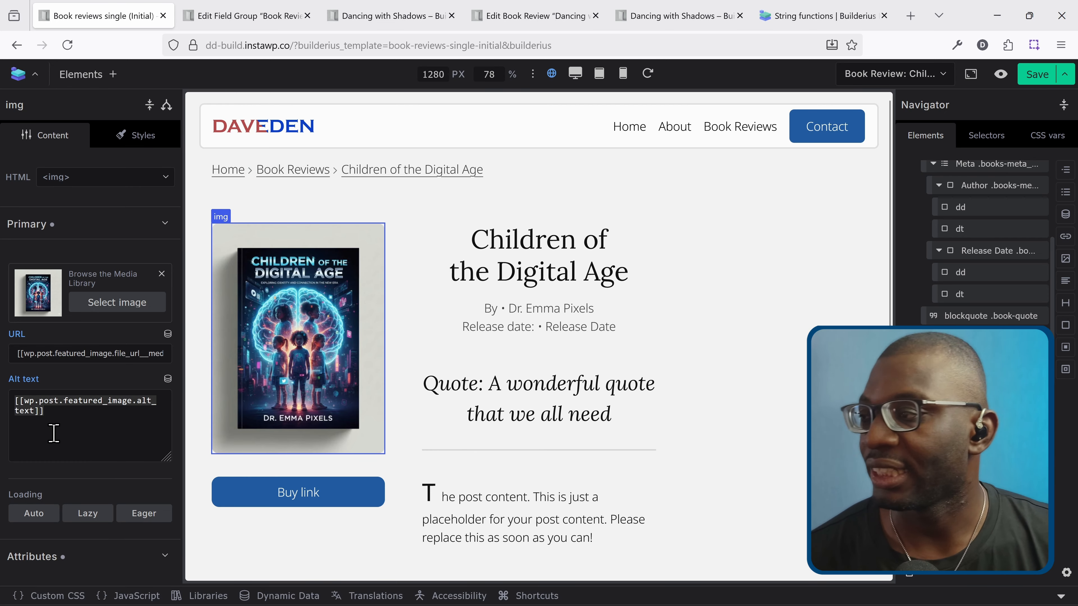
{"action": "key", "text": "BackSpace"}
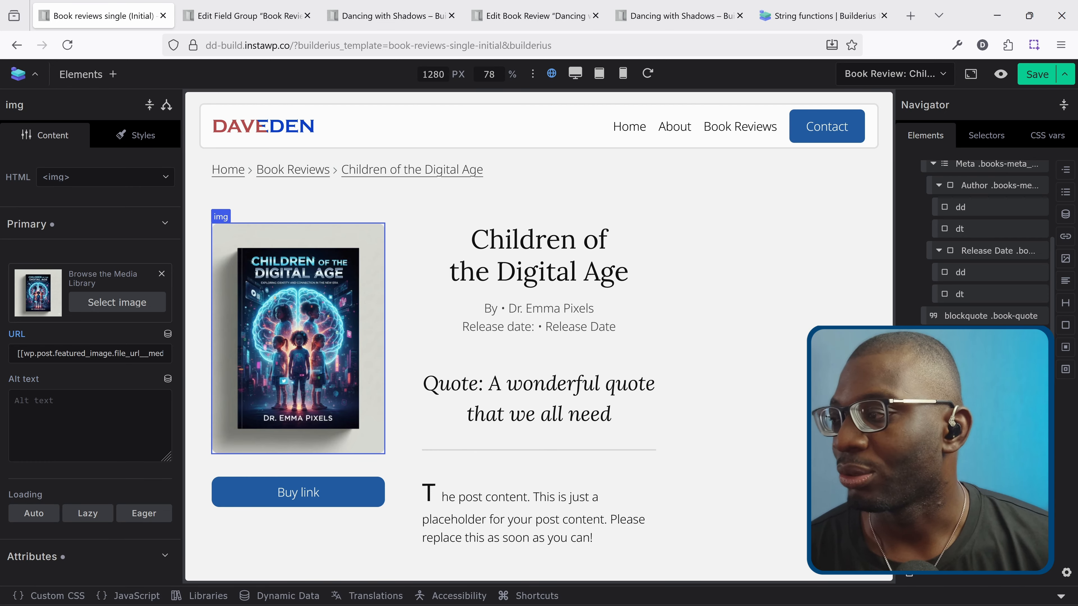
{"action": "left_click", "coordinate": [167, 378]}
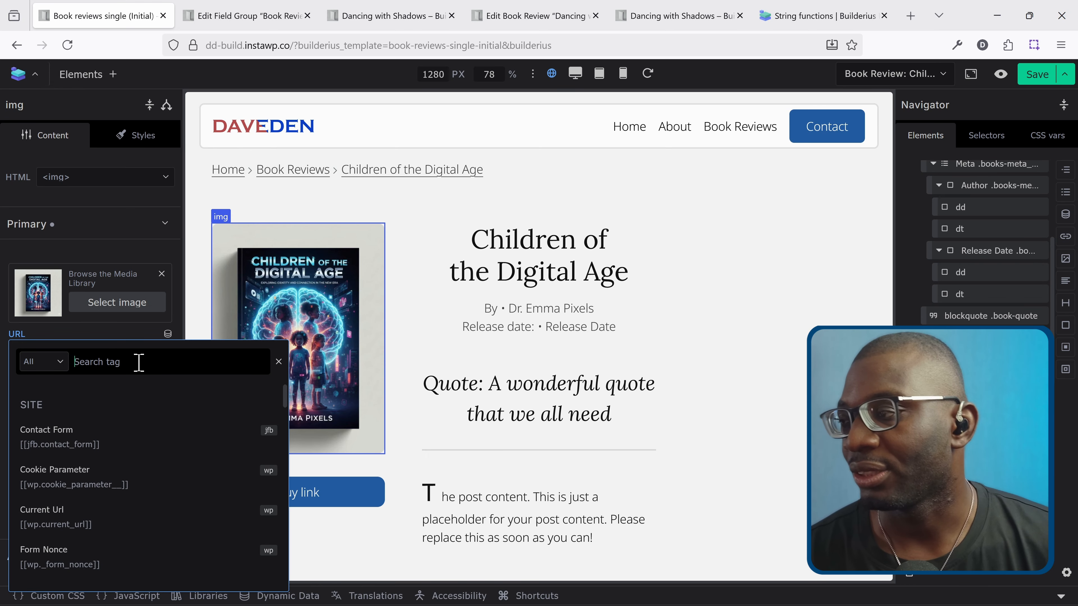
{"action": "type", "text": "feat"}
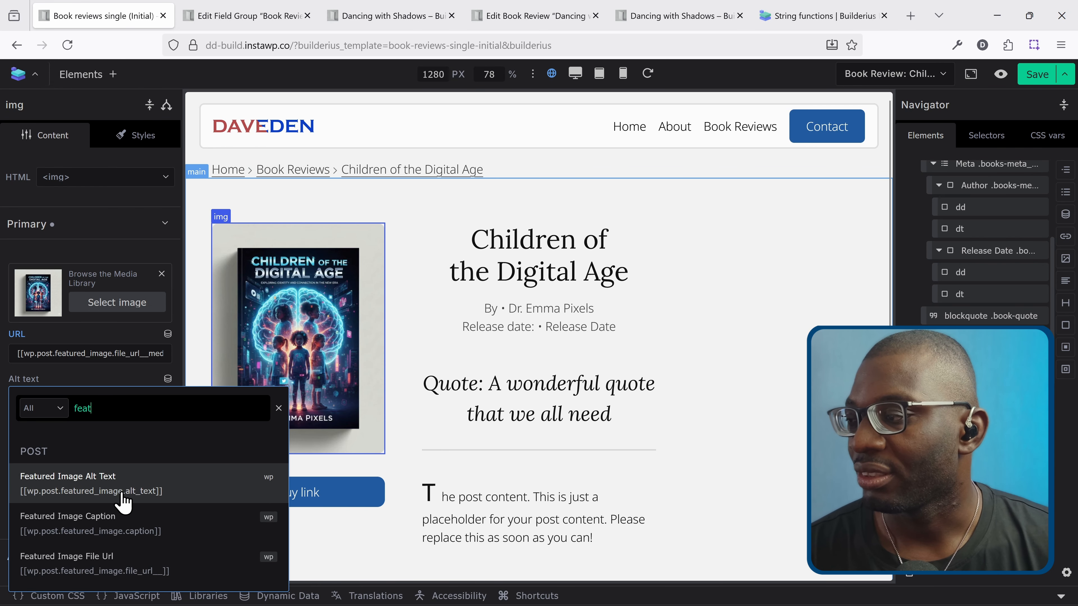
{"action": "left_click", "coordinate": [123, 496]}
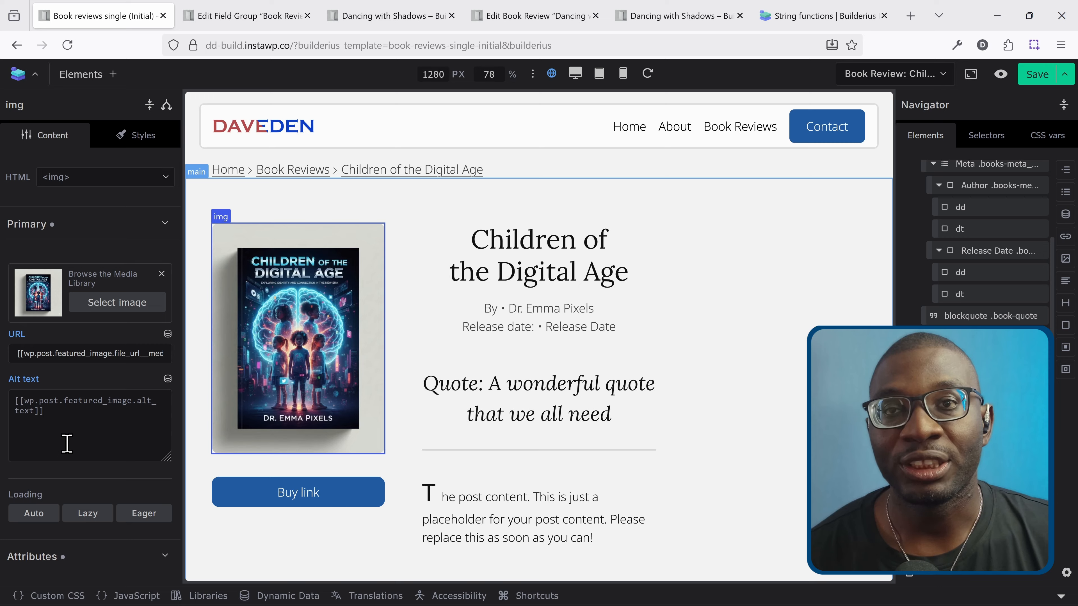
{"action": "left_click", "coordinate": [168, 379]}
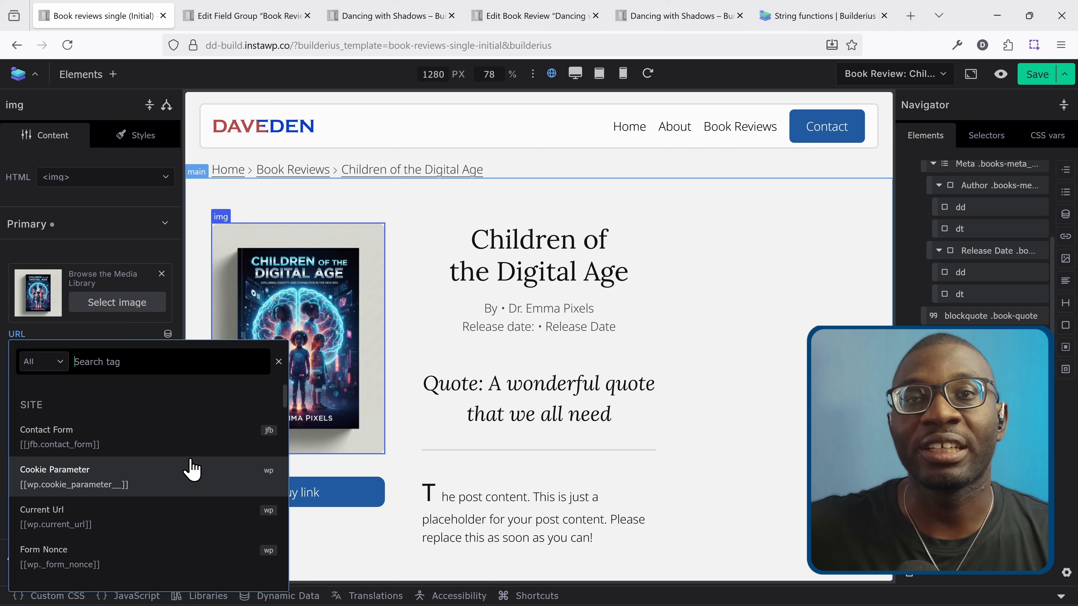
{"action": "scroll", "coordinate": [149, 433], "scroll_direction": "down", "scroll_amount": 4}
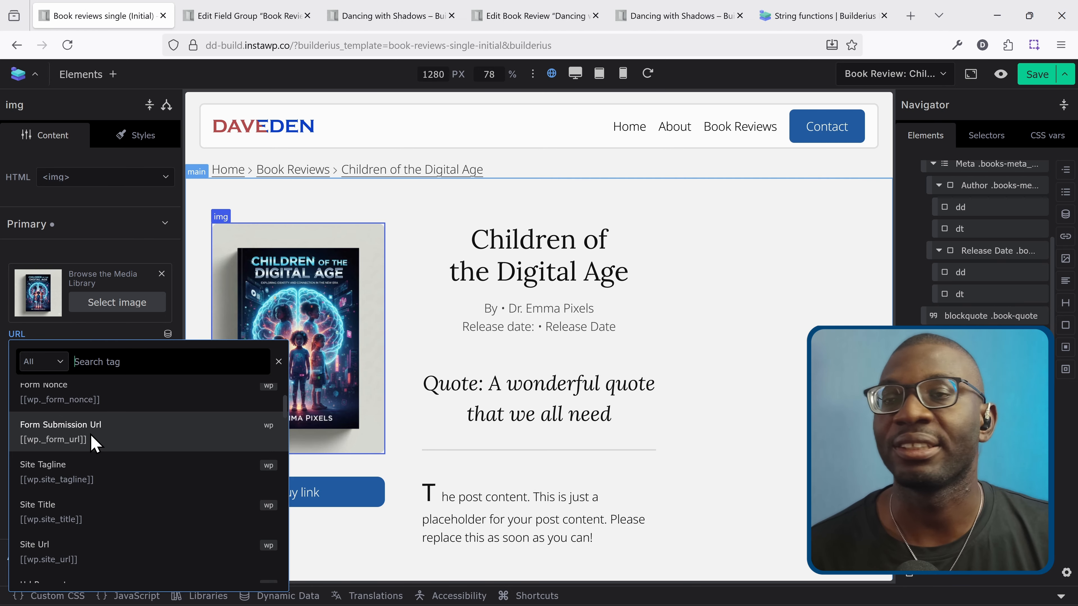
{"action": "left_click", "coordinate": [139, 254]}
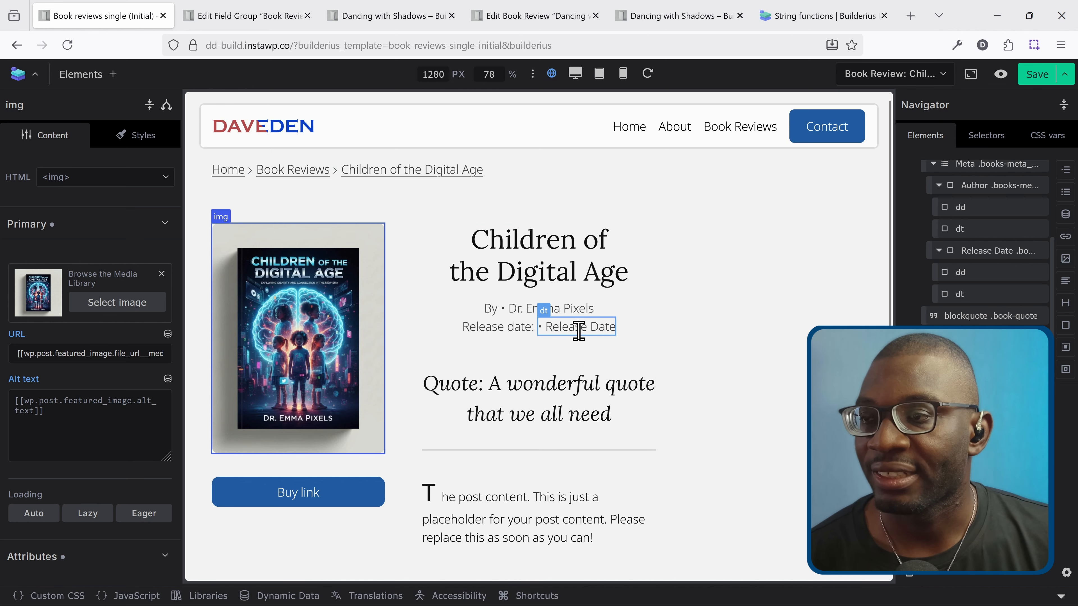
- Replace the Release Date placeholder with the Mb Field Release Date dynamic tag [[wp.post.mb_field__release_date]]
{"action": "left_click", "coordinate": [591, 328]}
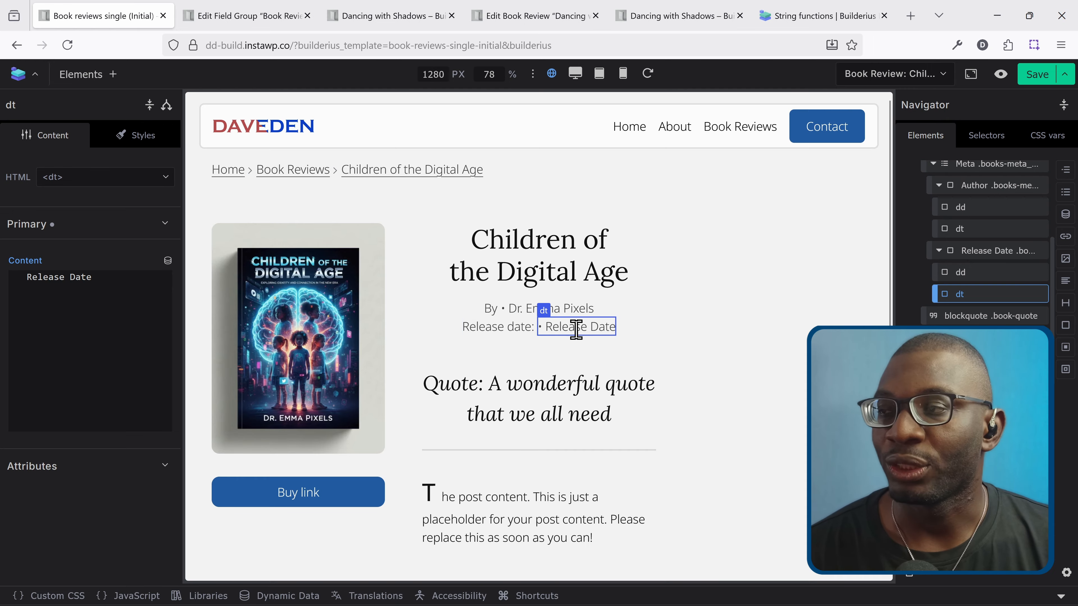
{"action": "key", "text": "ctrl+a"}
{"action": "key", "text": "BackSpace"}
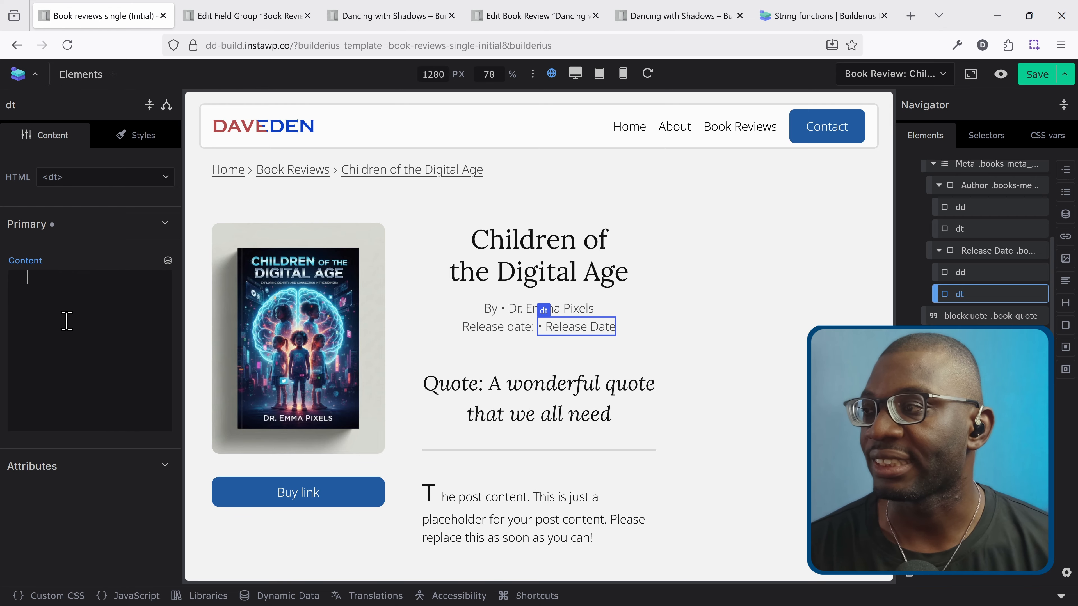
{"action": "left_click", "coordinate": [168, 261]}
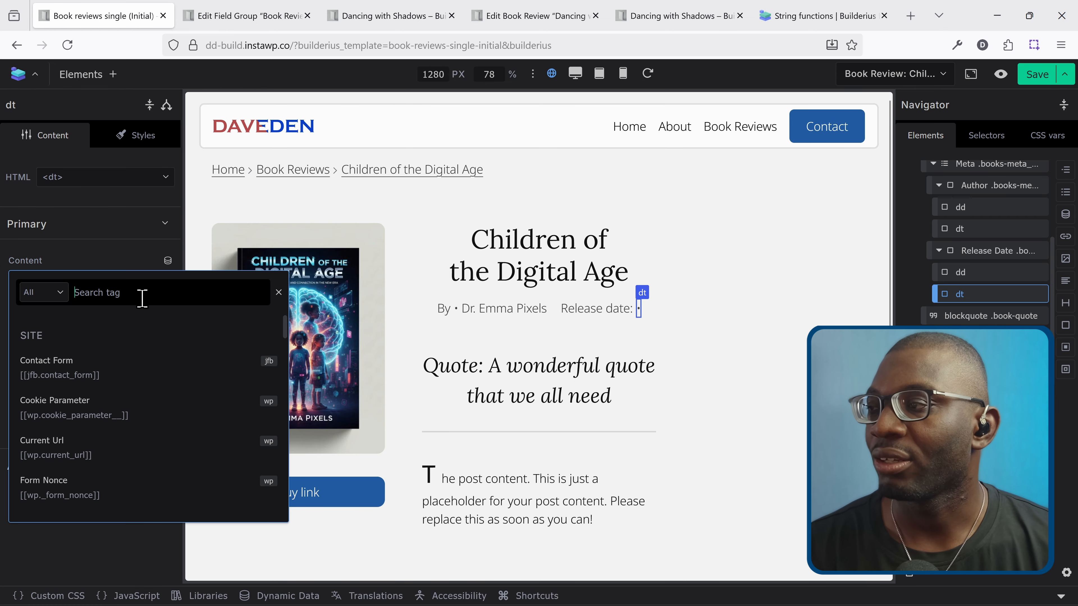
{"action": "type", "text": "rel"}
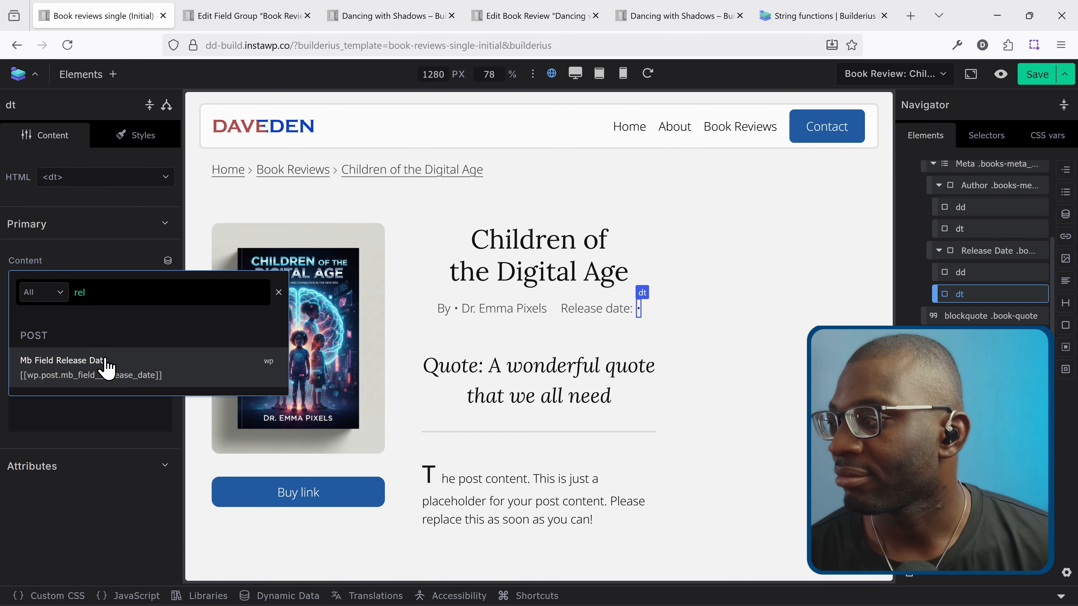
{"action": "left_click", "coordinate": [75, 369]}
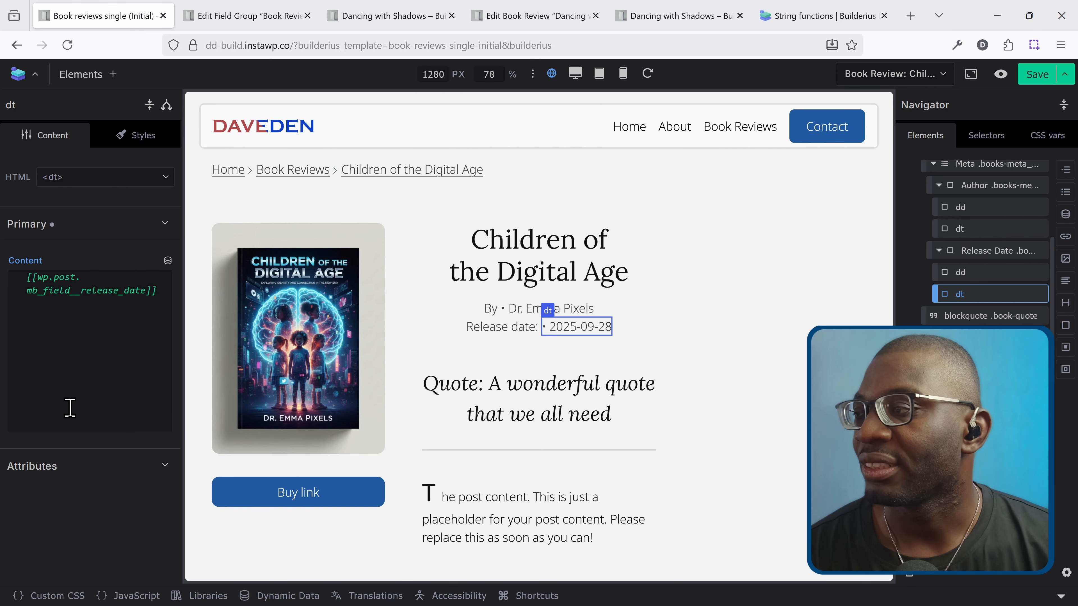
- Wrap the release date tag in a date() function so it reads [[date(wp.post.mb_field__release_date)]]
{"action": "type", "text": "date("}
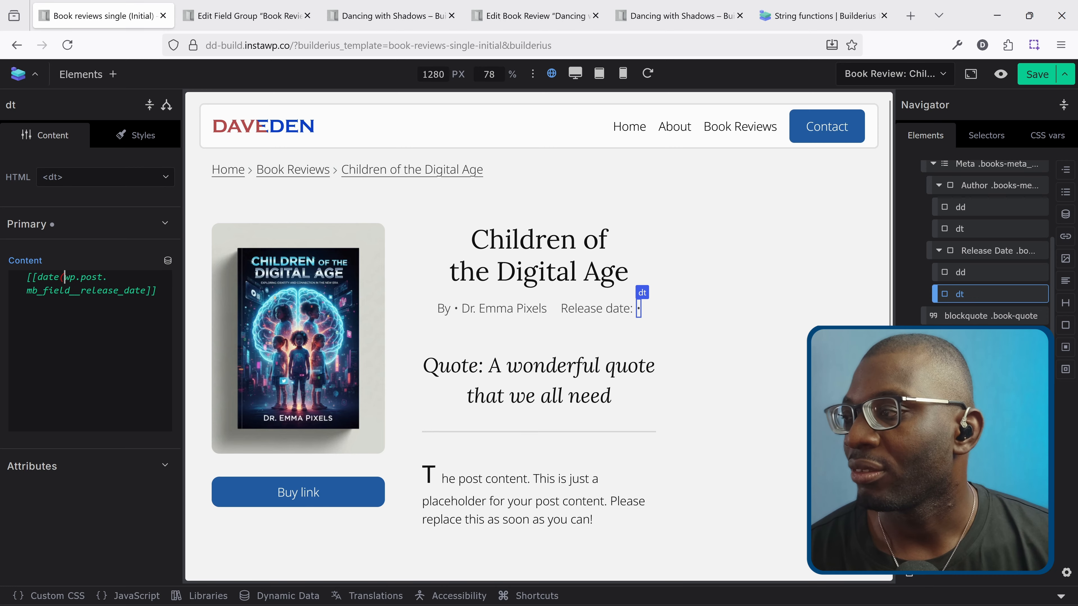
{"action": "key", "text": "Left"}
{"action": "key", "text": "Left"}
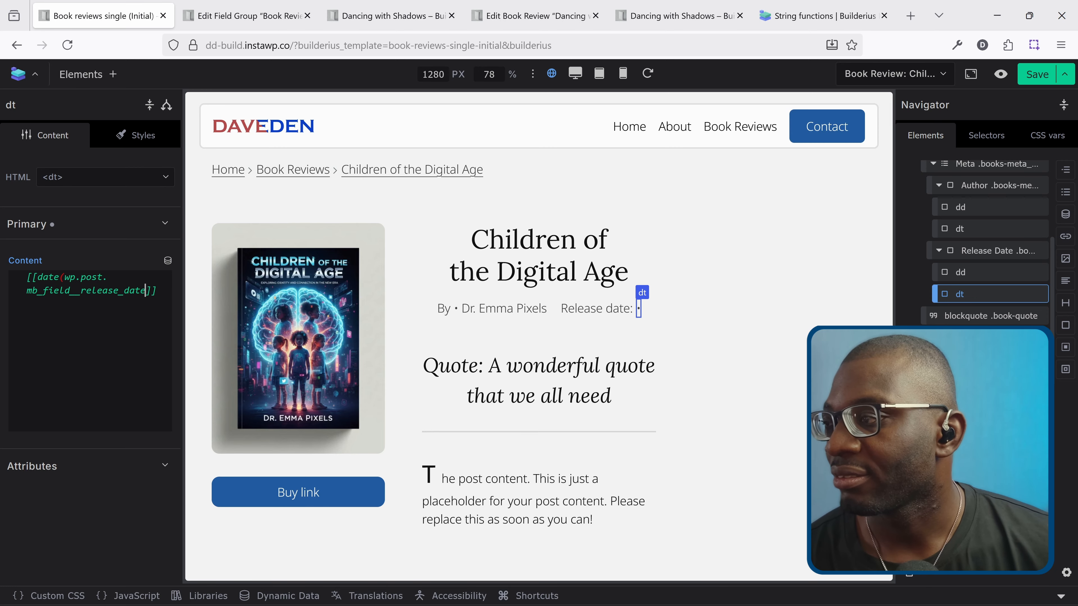
{"action": "type", "text": ")"}
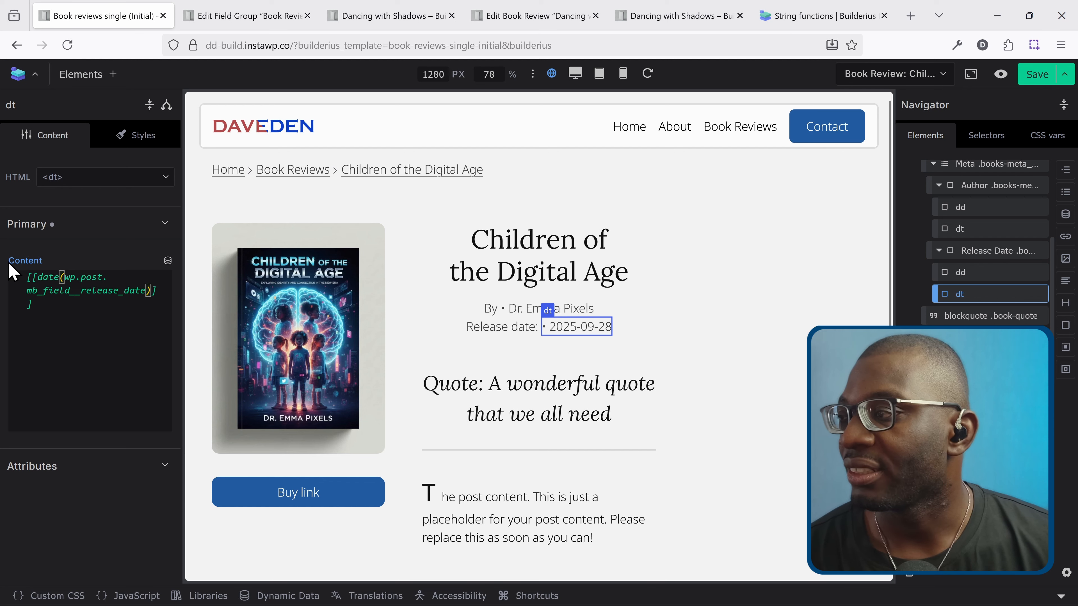
{"action": "mouse_move", "coordinate": [50, 279]}
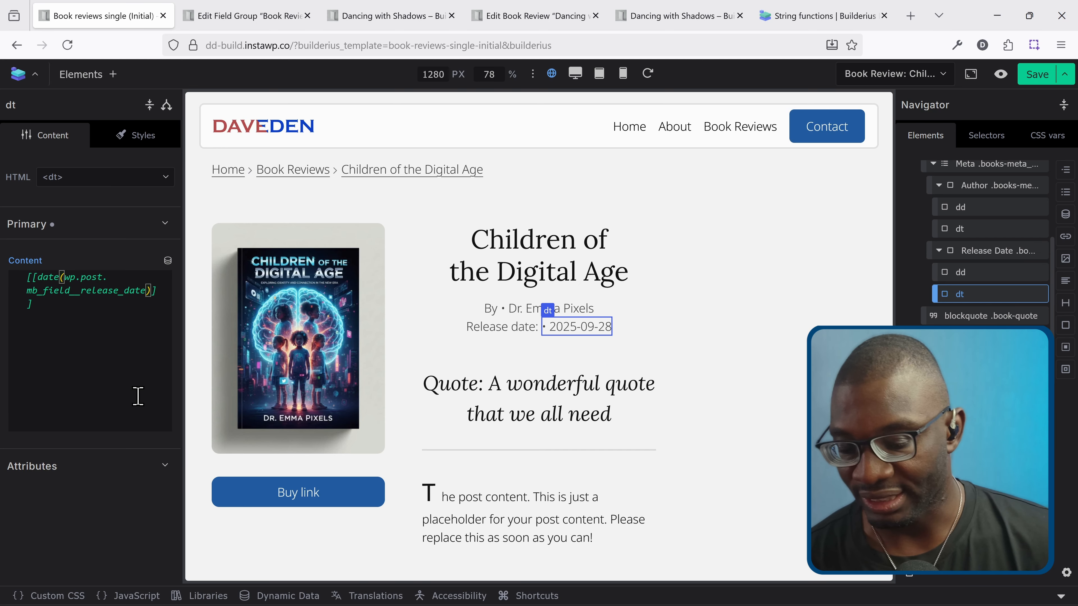
- Add the format string "j F Y" and a comma before the field in the release date's date() function
{"action": "type", "text": "\"\""}
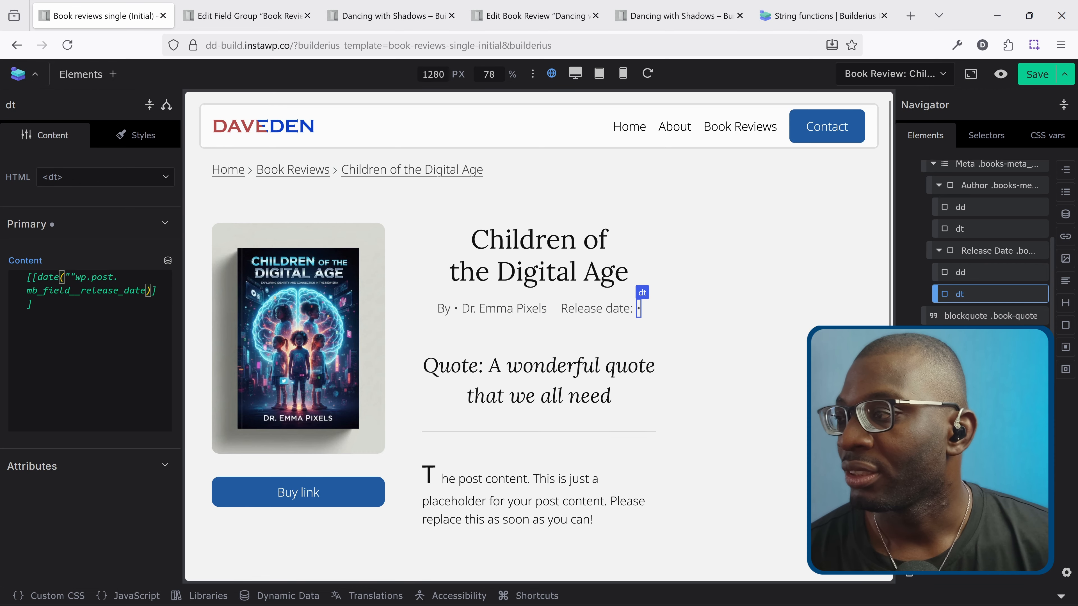
{"action": "type", "text": "j "}
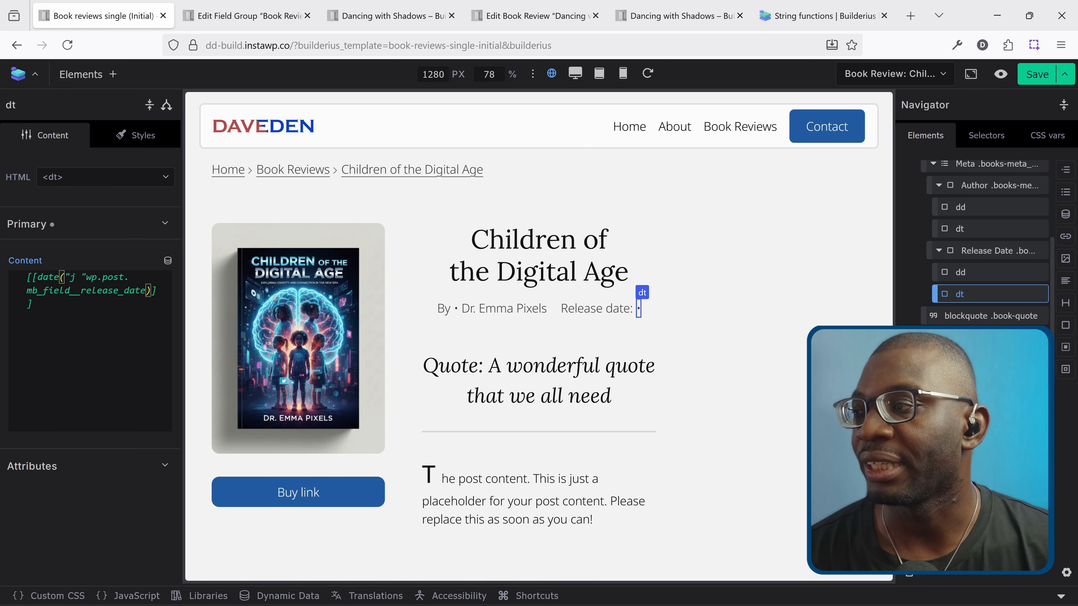
{"action": "type", "text": "F Y"}
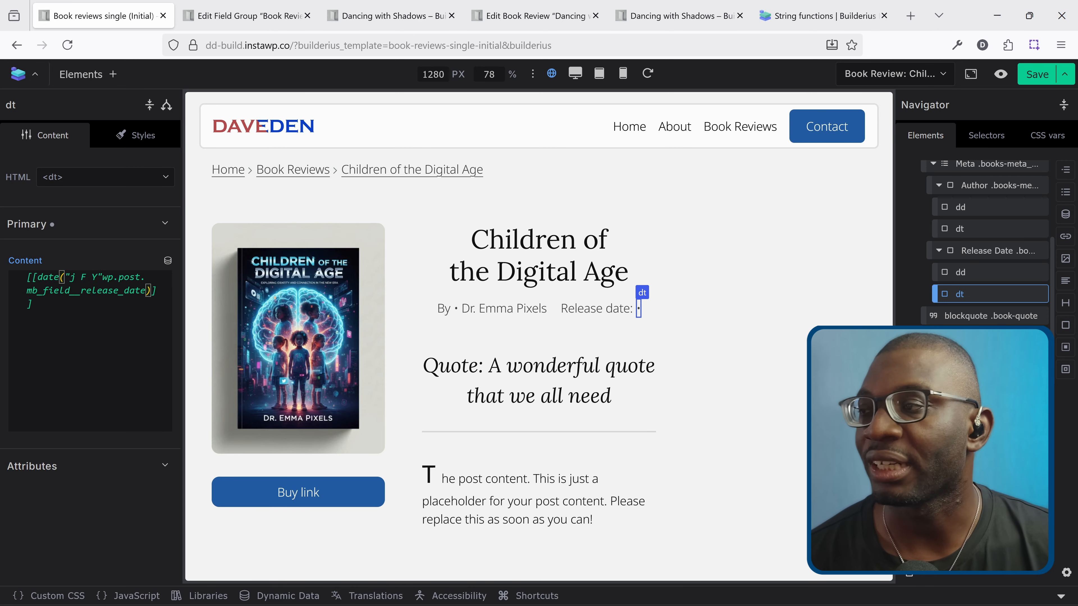
{"action": "type", "text": ","}
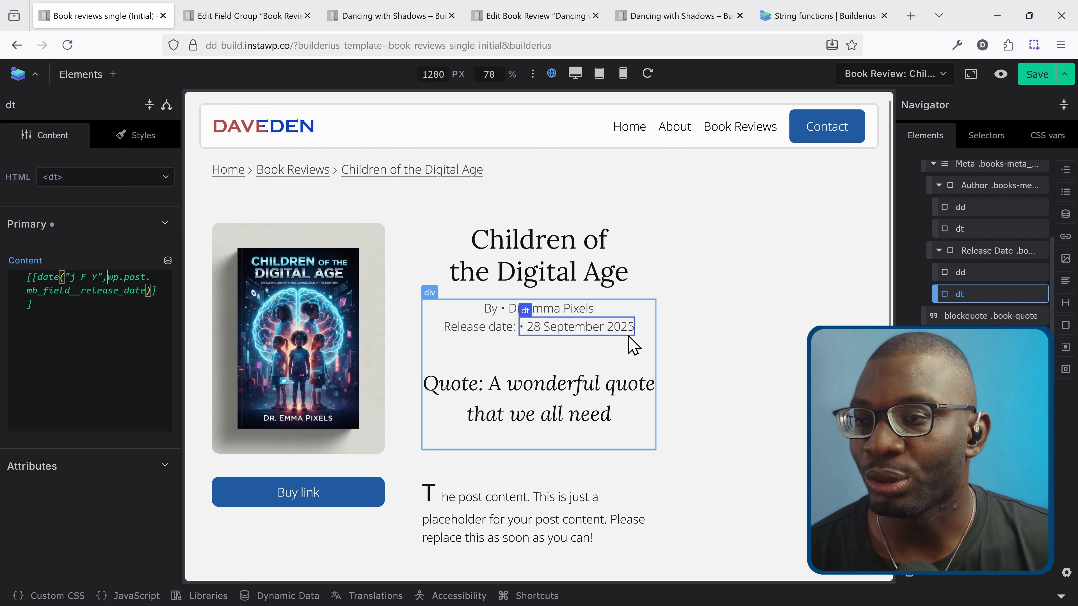
{"action": "mouse_move", "coordinate": [99, 276]}
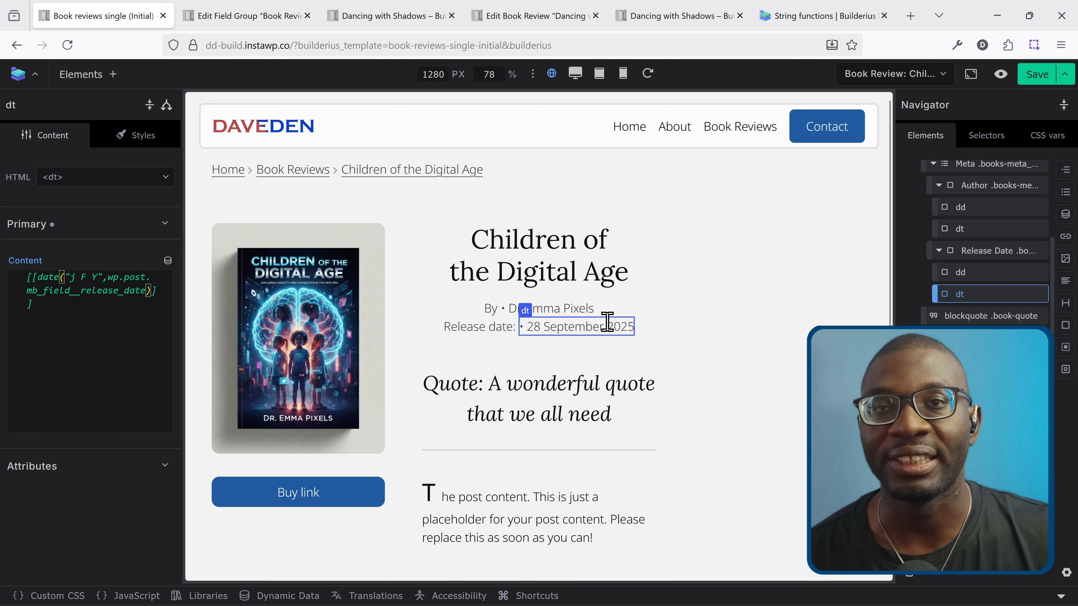
- Replace the blockquote's placeholder text with the Mb Field Quote dynamic tag [[wp.post.mb_field__quote]]
{"action": "scroll", "coordinate": [548, 386], "scroll_direction": "down", "scroll_amount": 3}
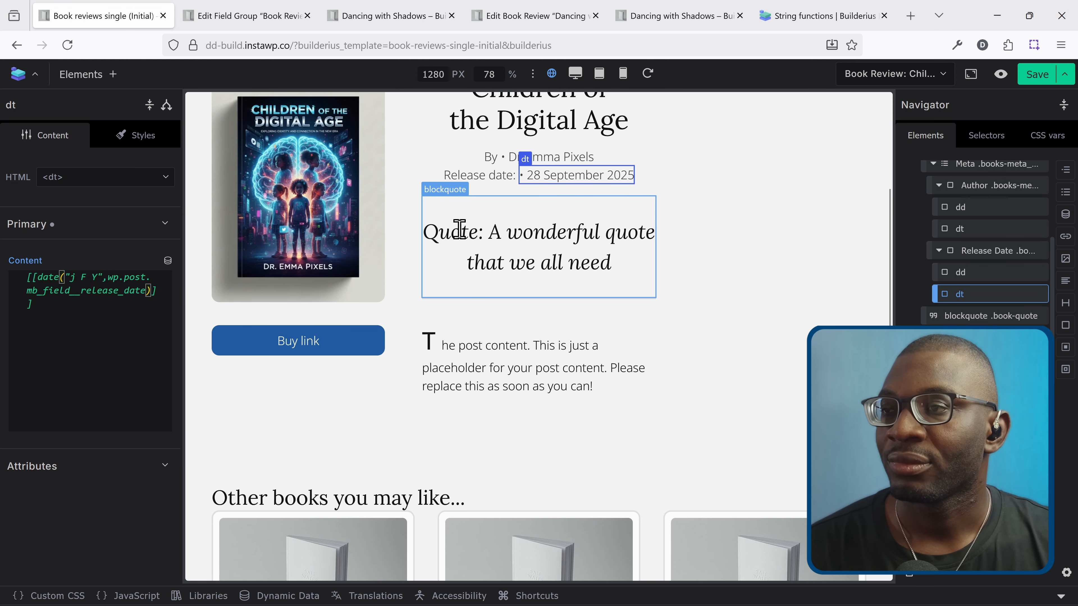
{"action": "left_click", "coordinate": [501, 236]}
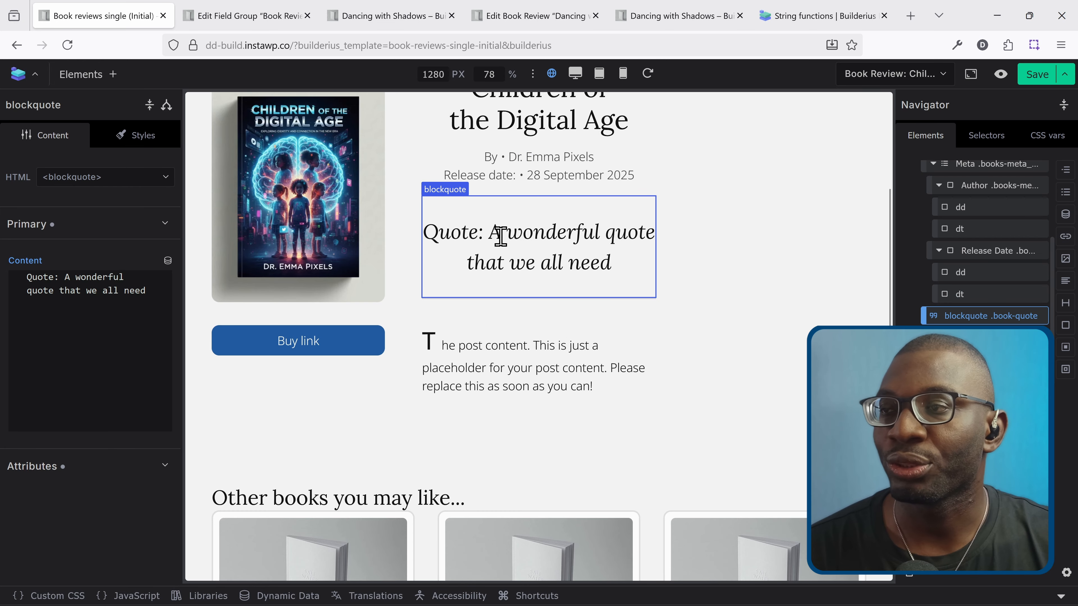
{"action": "left_click", "coordinate": [89, 344]}
{"action": "key", "text": "ctrl+a"}
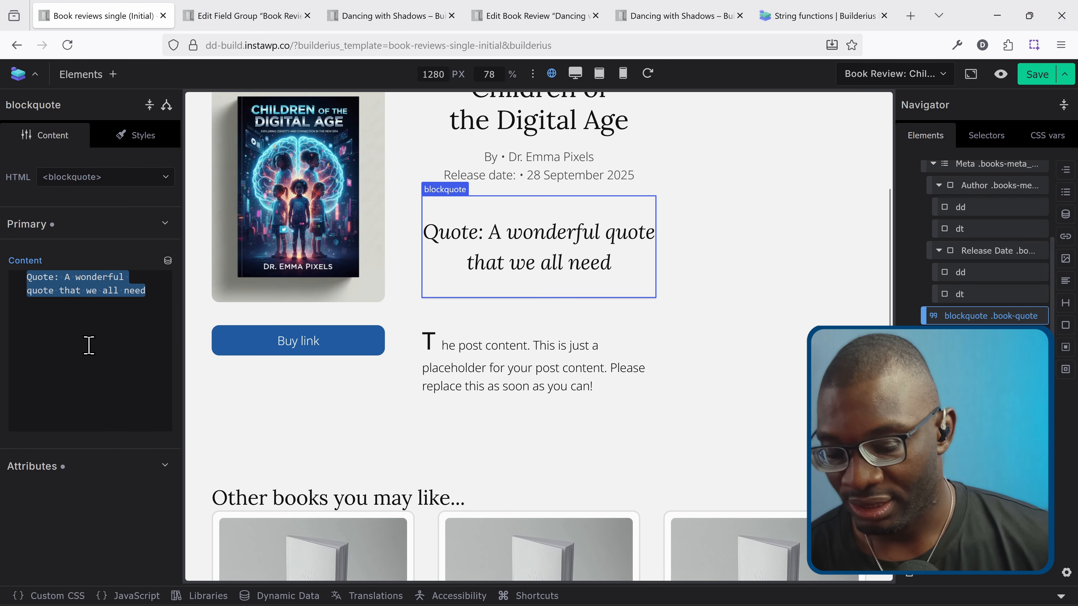
{"action": "key", "text": "BackSpace"}
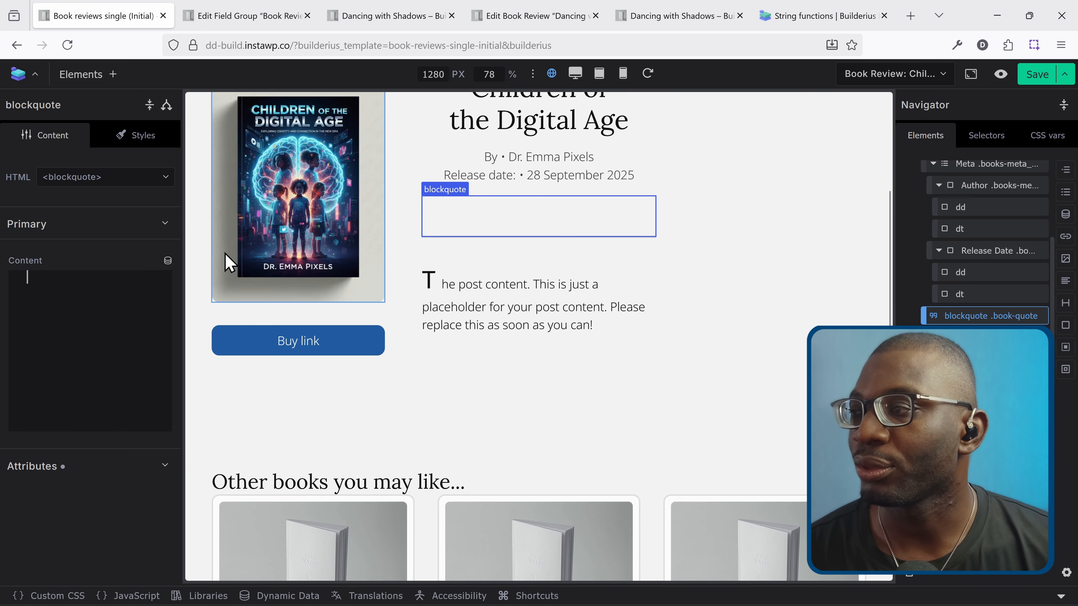
{"action": "left_click", "coordinate": [168, 260]}
{"action": "type", "text": "quot"}
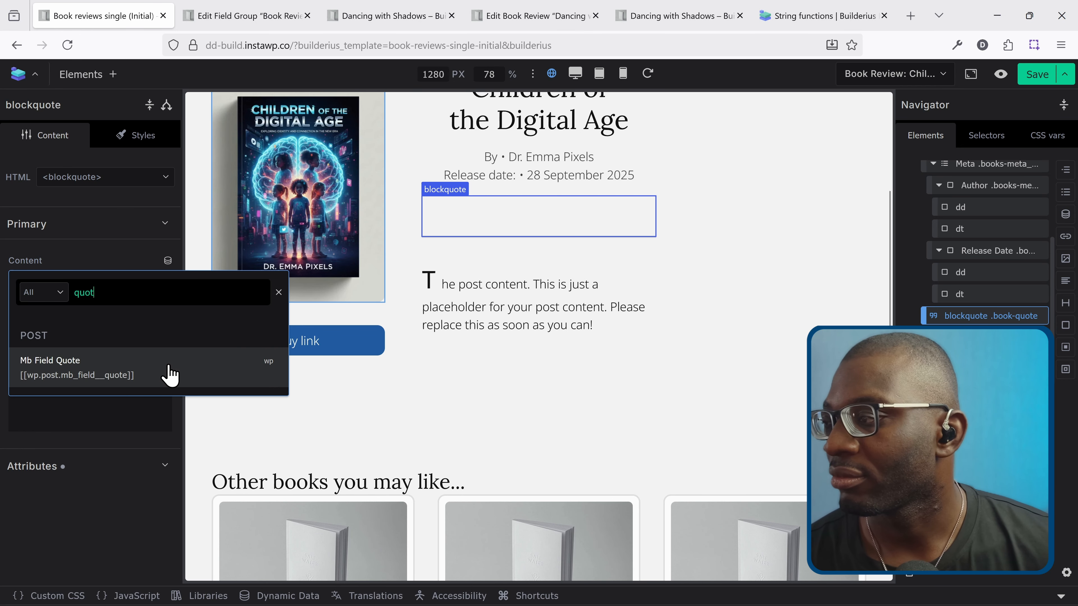
{"action": "left_click", "coordinate": [94, 370]}
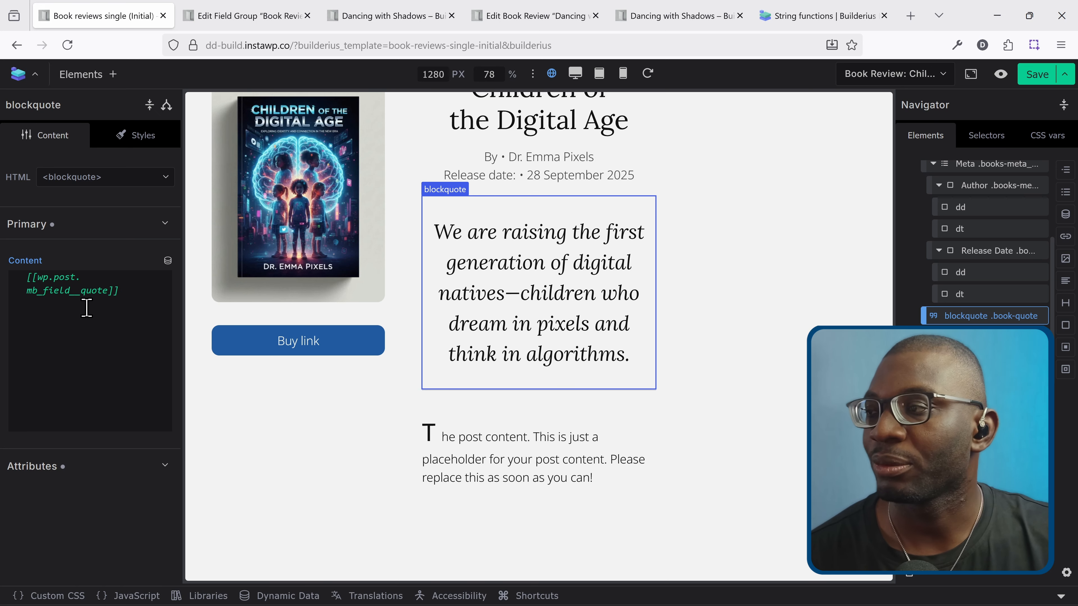
- Apply the Limit Words transform to the quote tag with a words count of 10 and the suffix "..."
{"action": "left_click", "coordinate": [68, 285]}
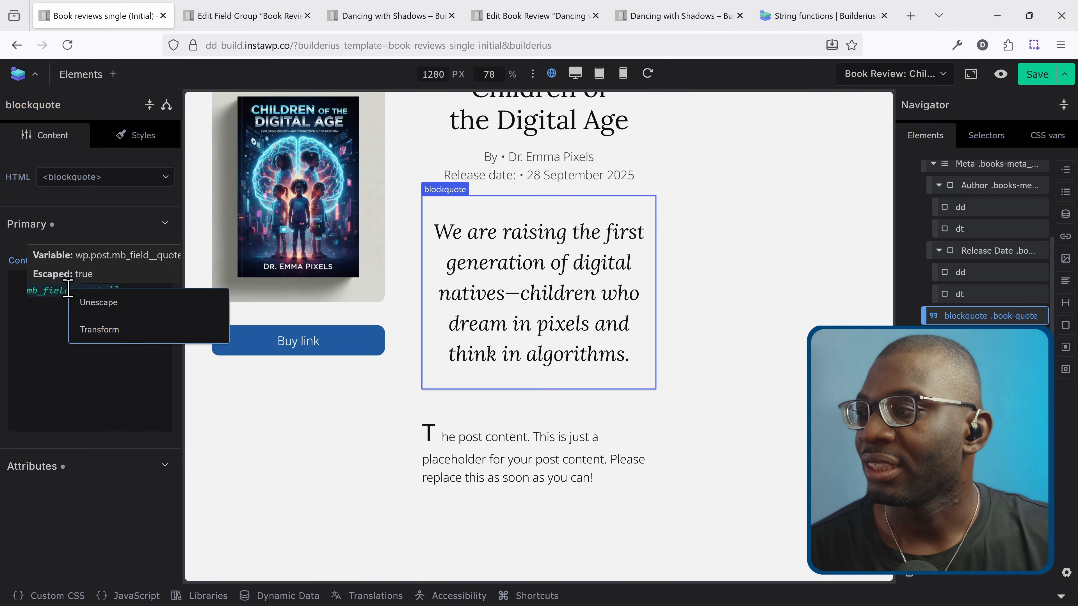
{"action": "left_click", "coordinate": [136, 332]}
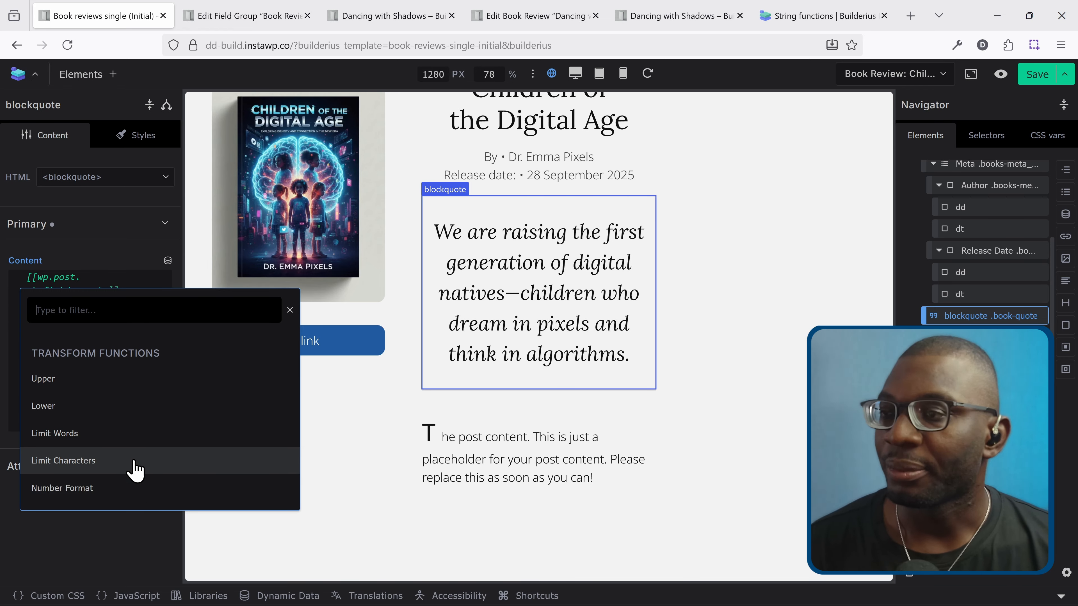
{"action": "left_click", "coordinate": [73, 435]}
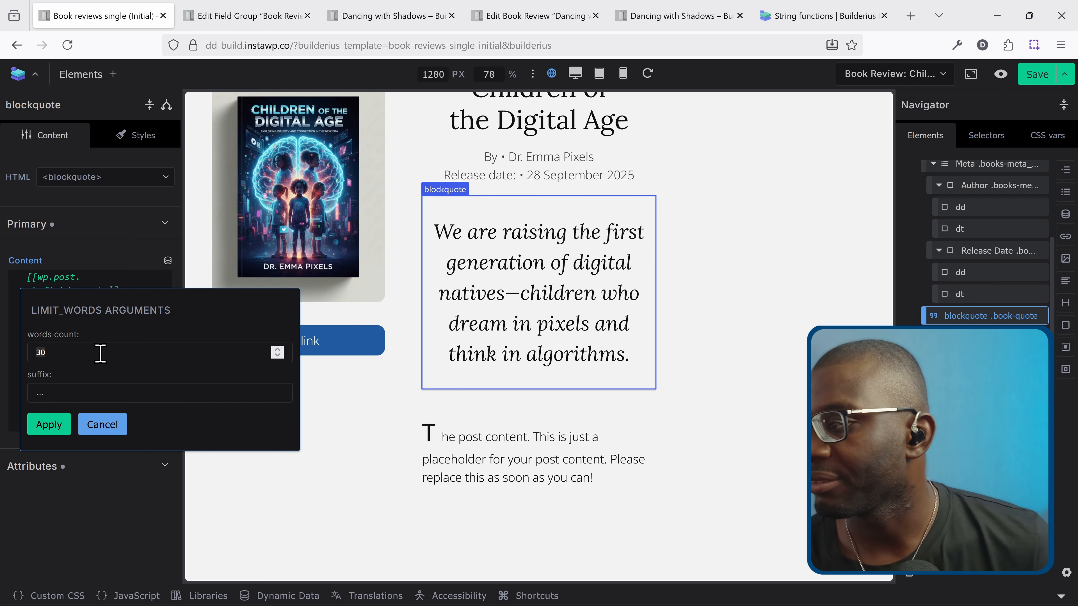
{"action": "key", "text": "BackSpace"}
{"action": "key", "text": "BackSpace"}
{"action": "type", "text": "1"}
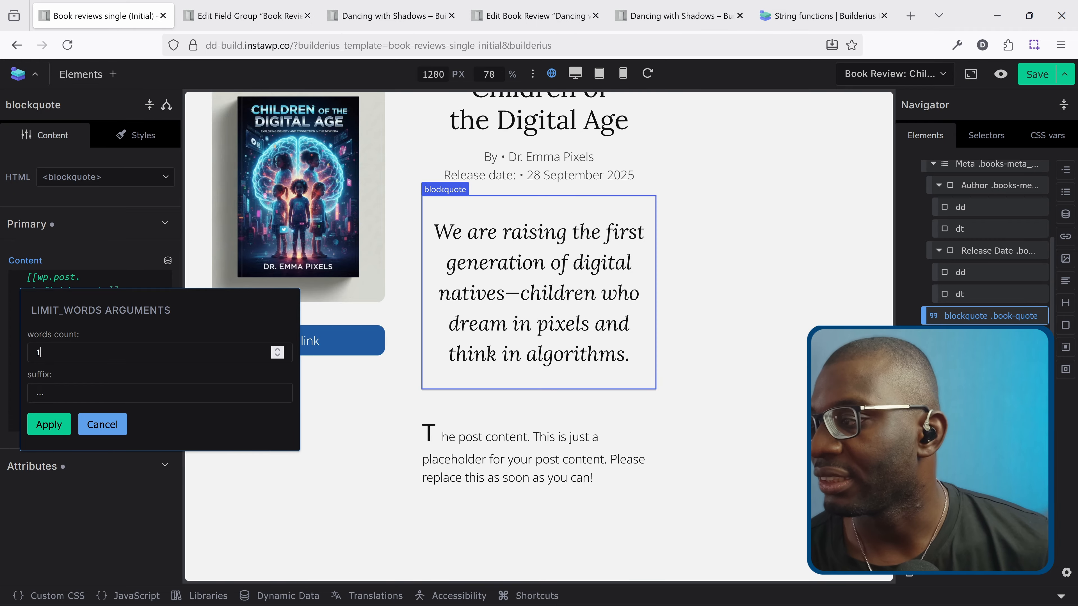
{"action": "key", "text": "Tab"}
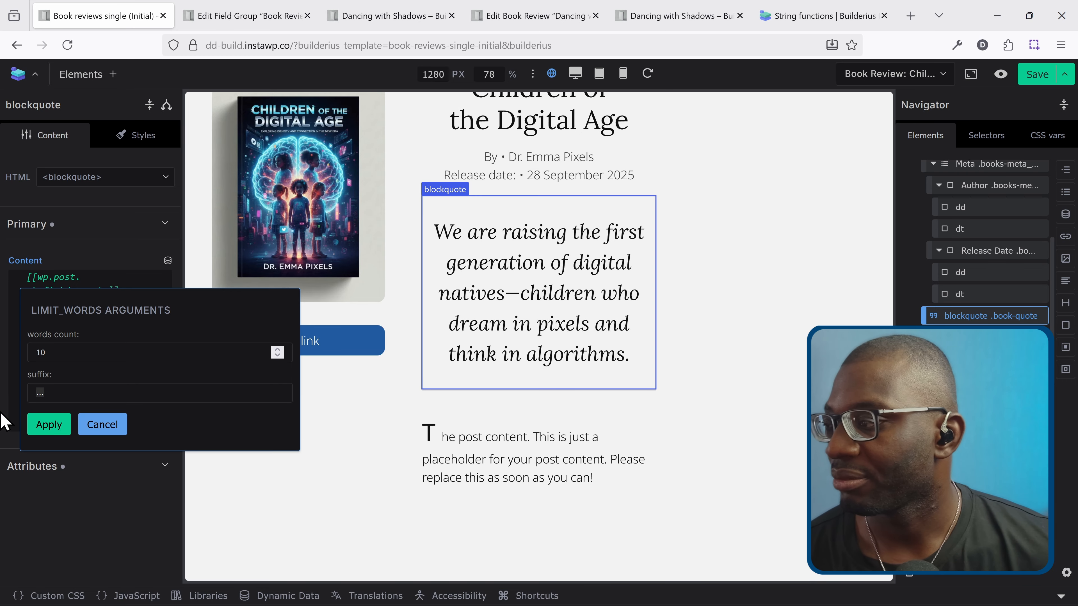
{"action": "left_click", "coordinate": [48, 425]}
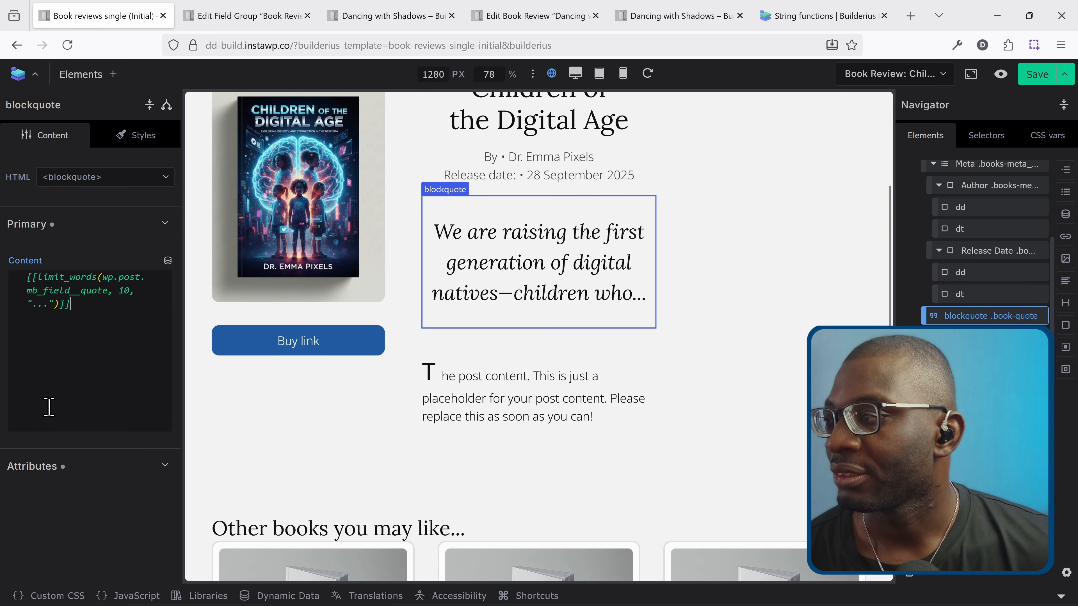
{"action": "mouse_move", "coordinate": [38, 278]}
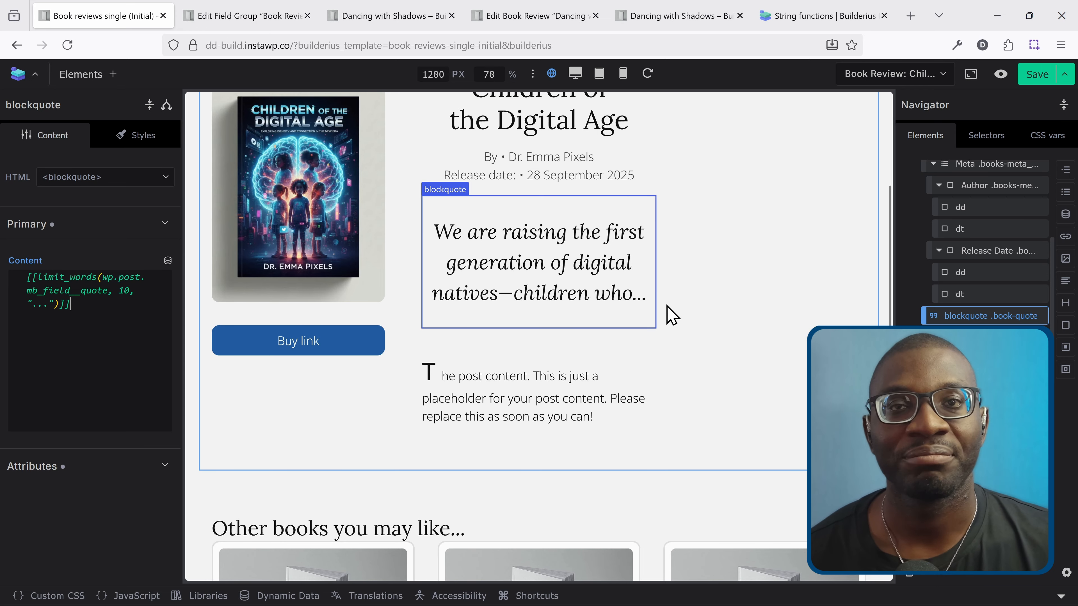
- Replace the placeholder text in the Body div below the quote with the post Content dynamic tag [[wp.post.content]]
{"action": "scroll", "coordinate": [480, 376], "scroll_direction": "down", "scroll_amount": 2}
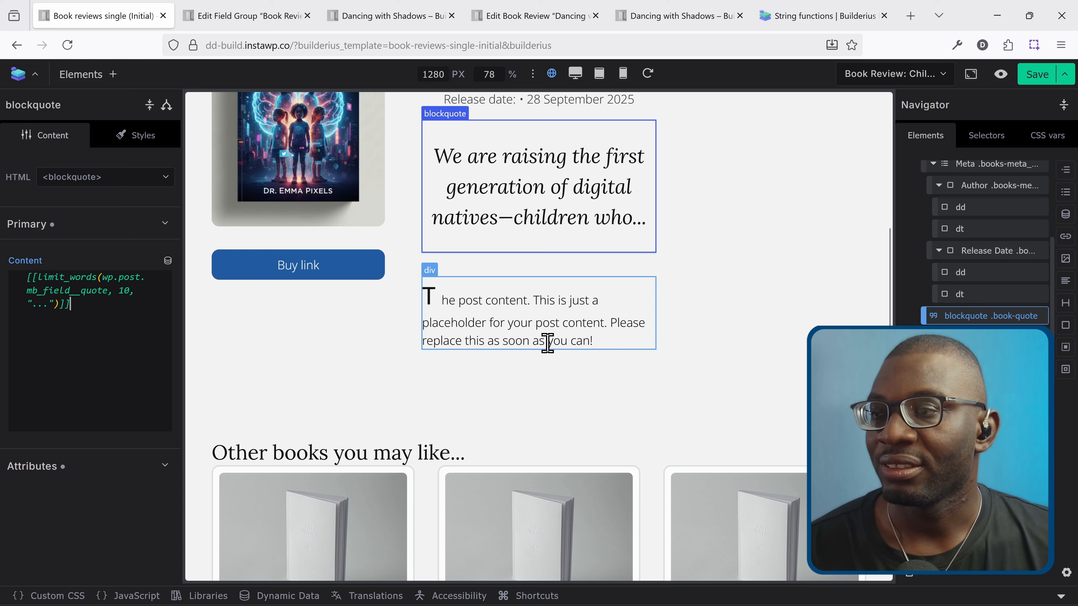
{"action": "scroll", "coordinate": [497, 348], "scroll_direction": "up", "scroll_amount": 2}
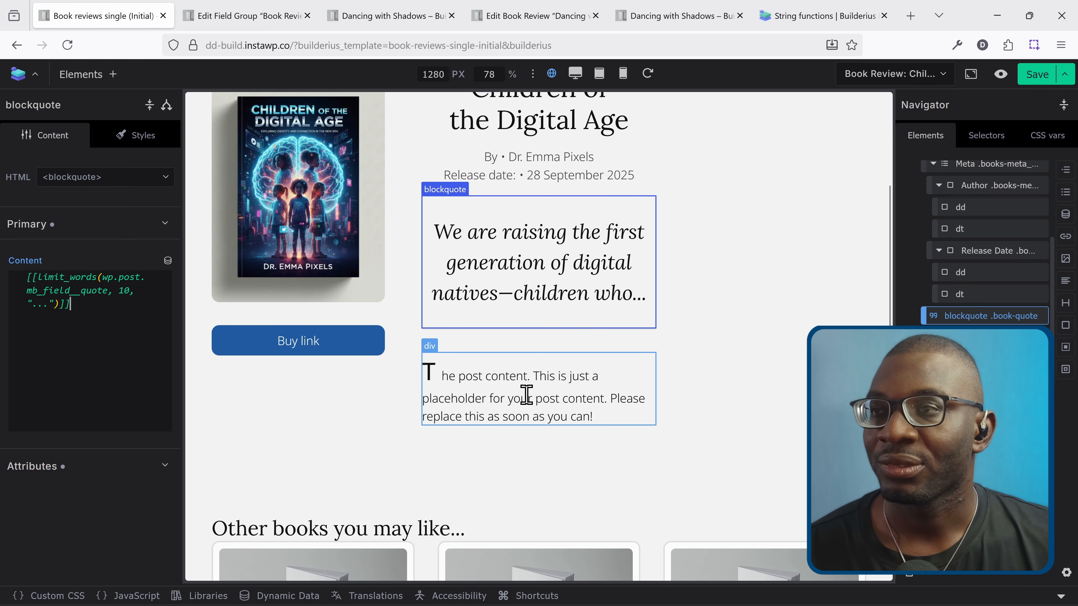
{"action": "left_click", "coordinate": [467, 384]}
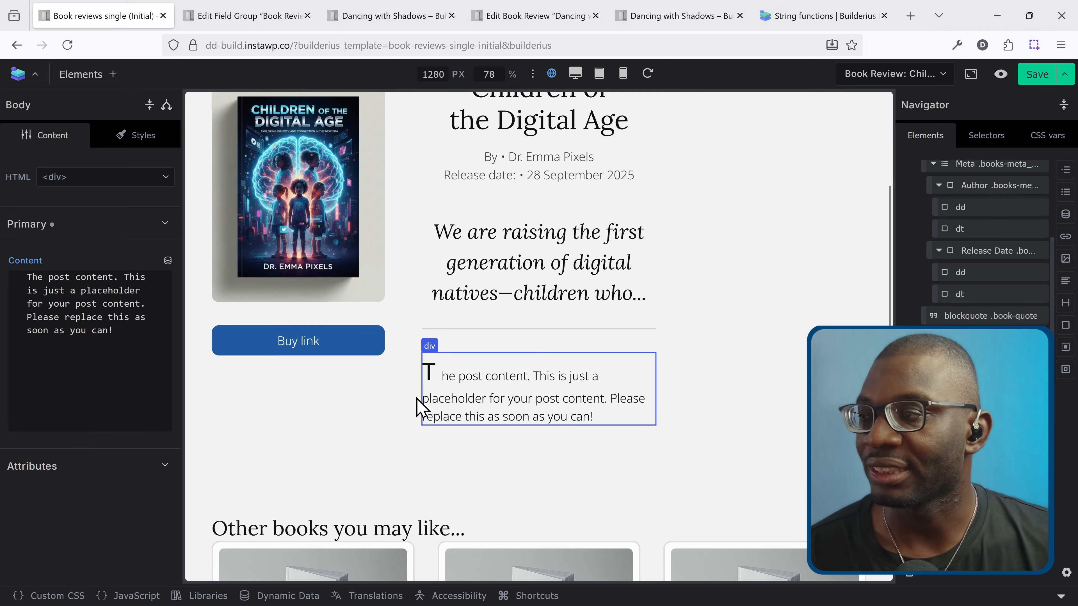
{"action": "left_click", "coordinate": [135, 345]}
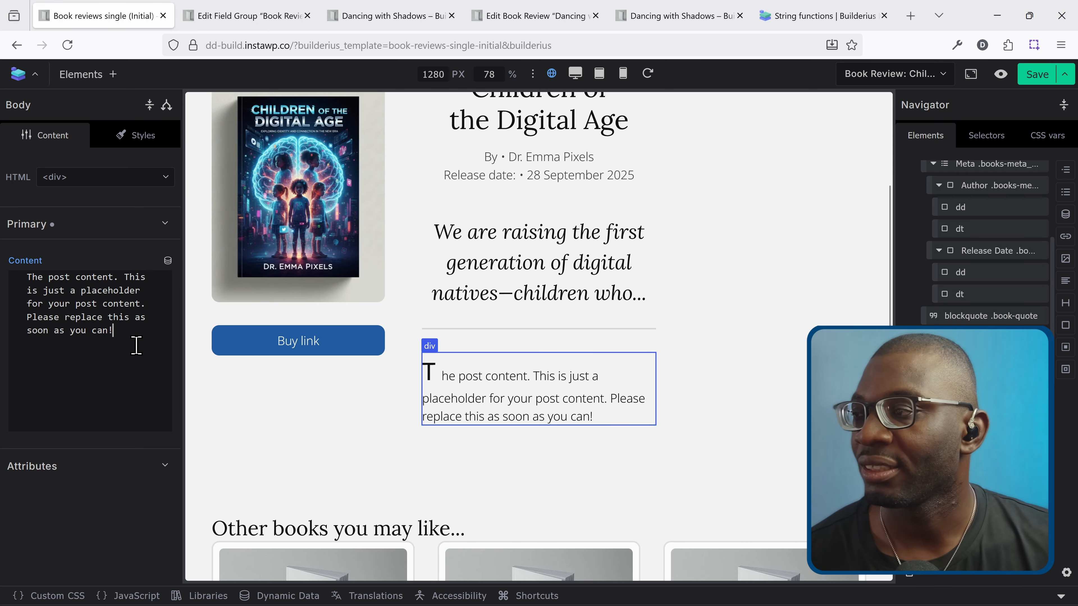
{"action": "key", "text": "ctrl+a"}
{"action": "key", "text": "BackSpace"}
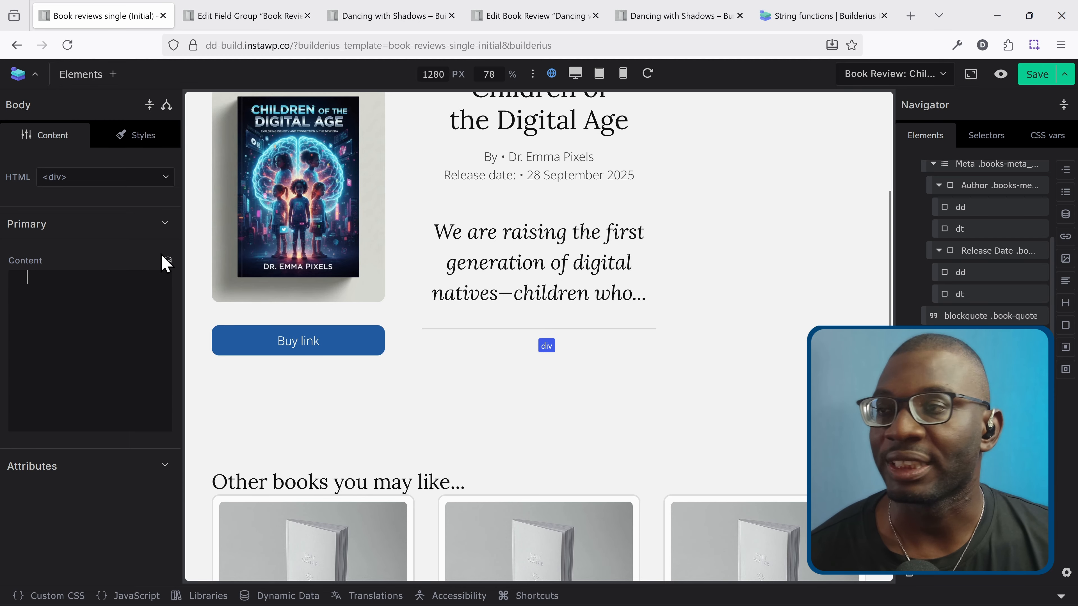
{"action": "left_click", "coordinate": [168, 261]}
{"action": "type", "text": "con"}
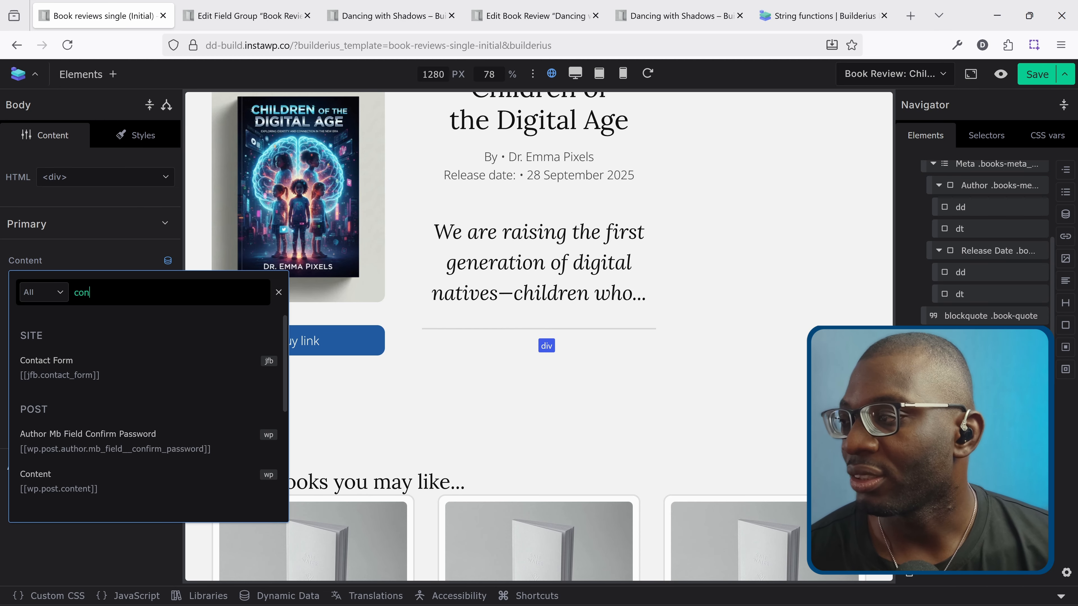
{"action": "type", "text": "tent"}
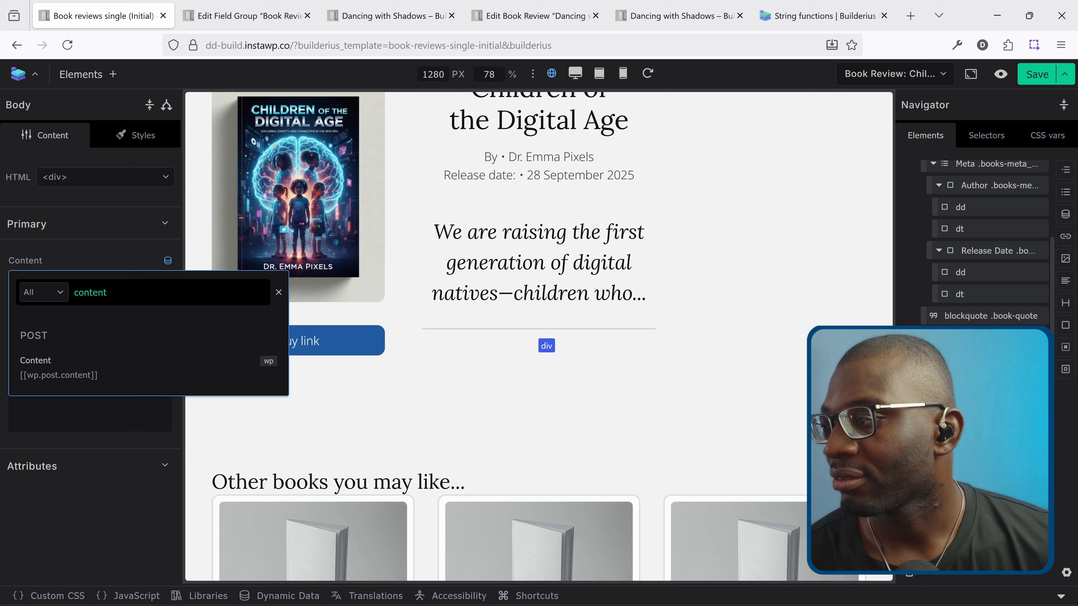
{"action": "left_click", "coordinate": [66, 374]}
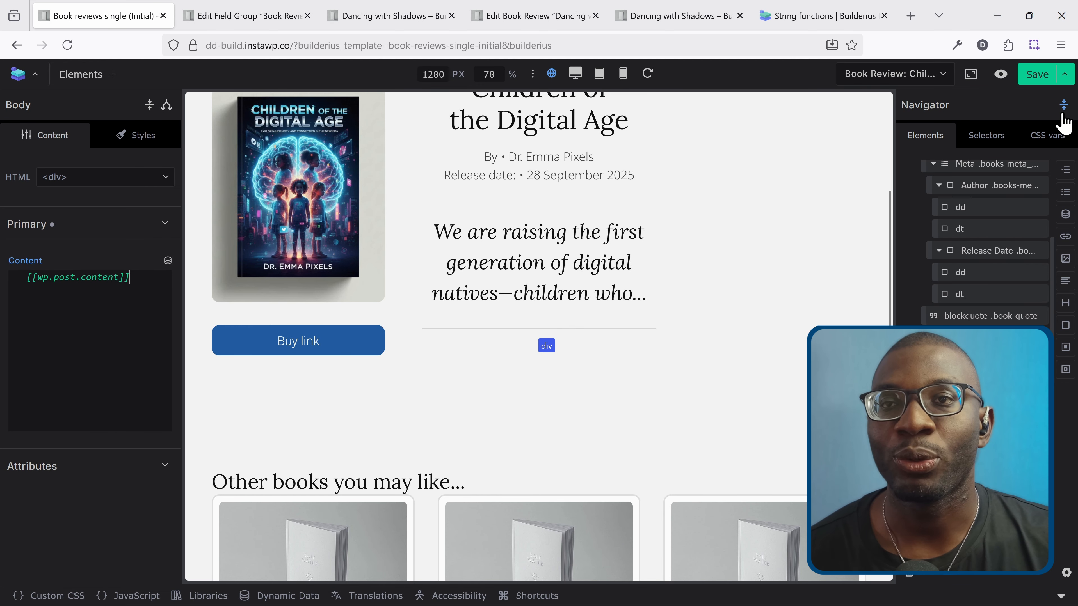
- Save the template and switch the previewed post to Book Review: Dancing with Shadows to check the body content
{"action": "left_click", "coordinate": [1039, 76]}
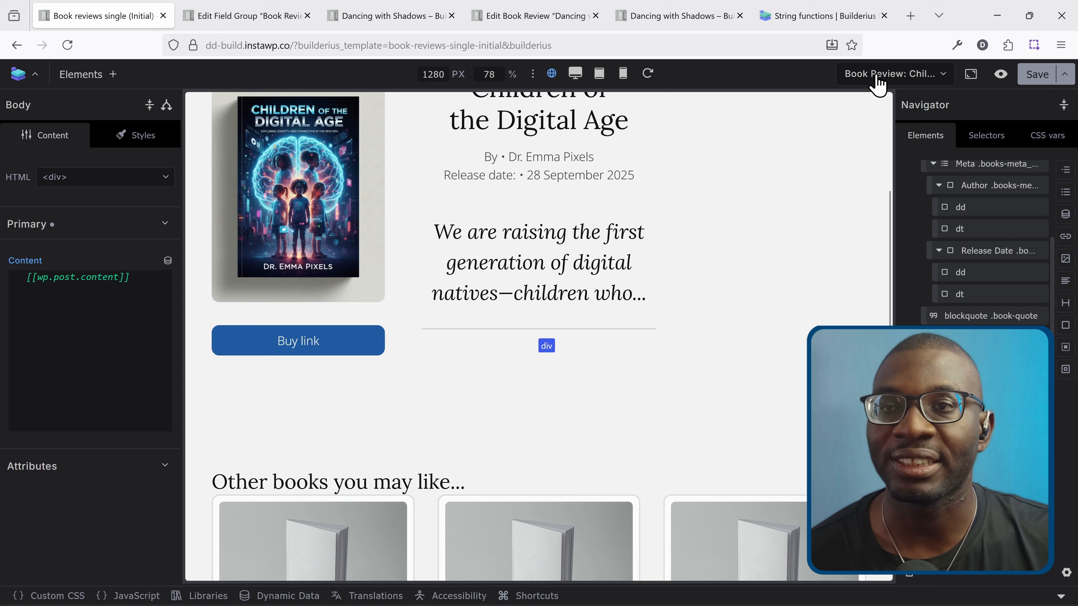
{"action": "left_click", "coordinate": [859, 83]}
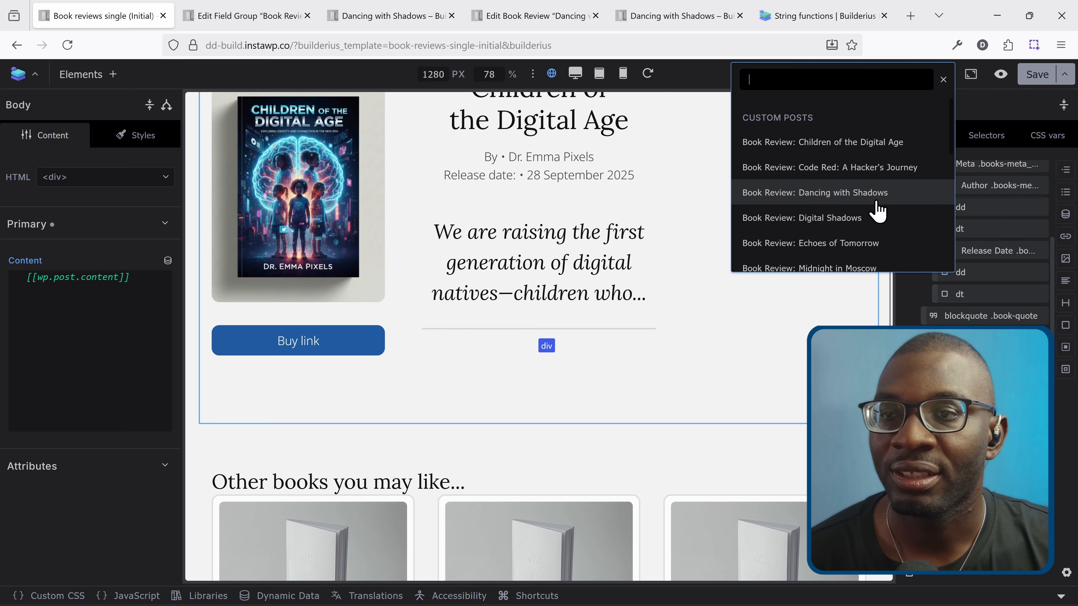
{"action": "left_click", "coordinate": [920, 196]}
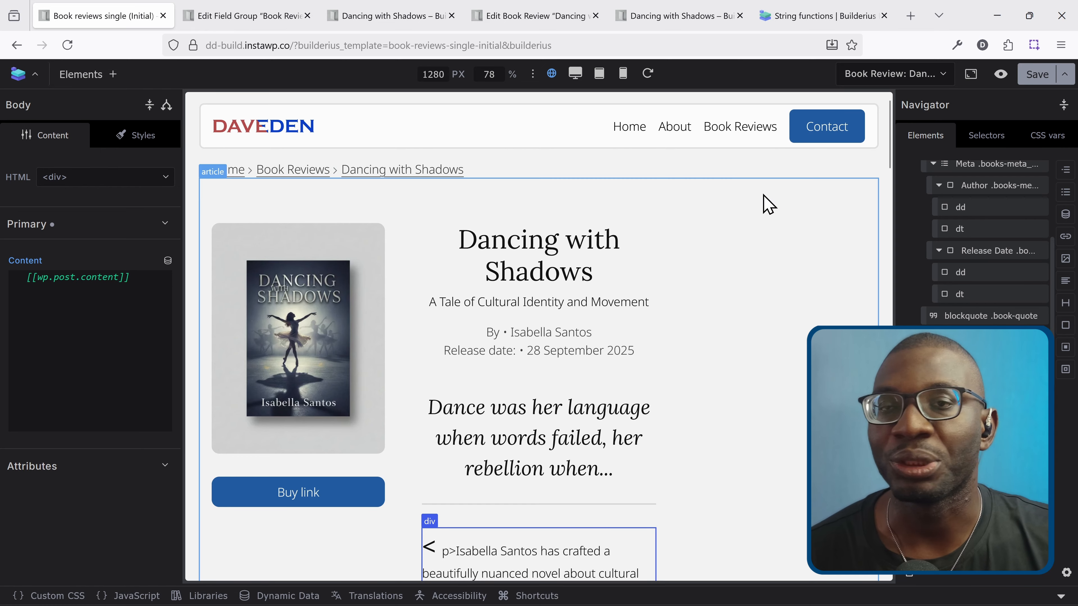
{"action": "scroll", "coordinate": [611, 242], "scroll_direction": "down", "scroll_amount": 8}
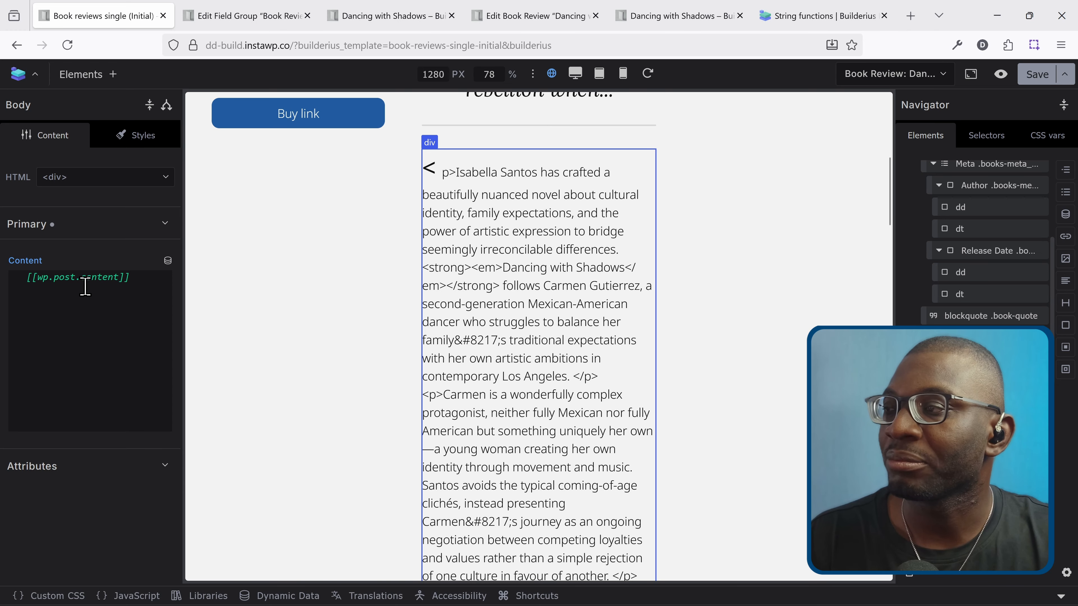
- Unescape the body's content tag so it reads [[[wp.post.content]]], and review the rendered post
{"action": "mouse_move", "coordinate": [75, 278]}
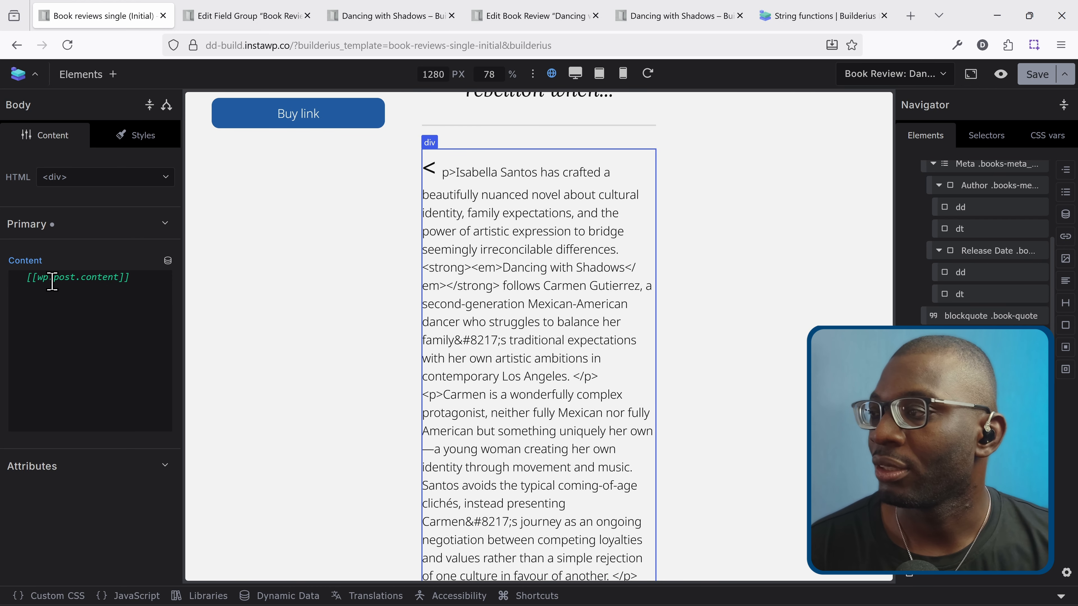
{"action": "right_click", "coordinate": [66, 280]}
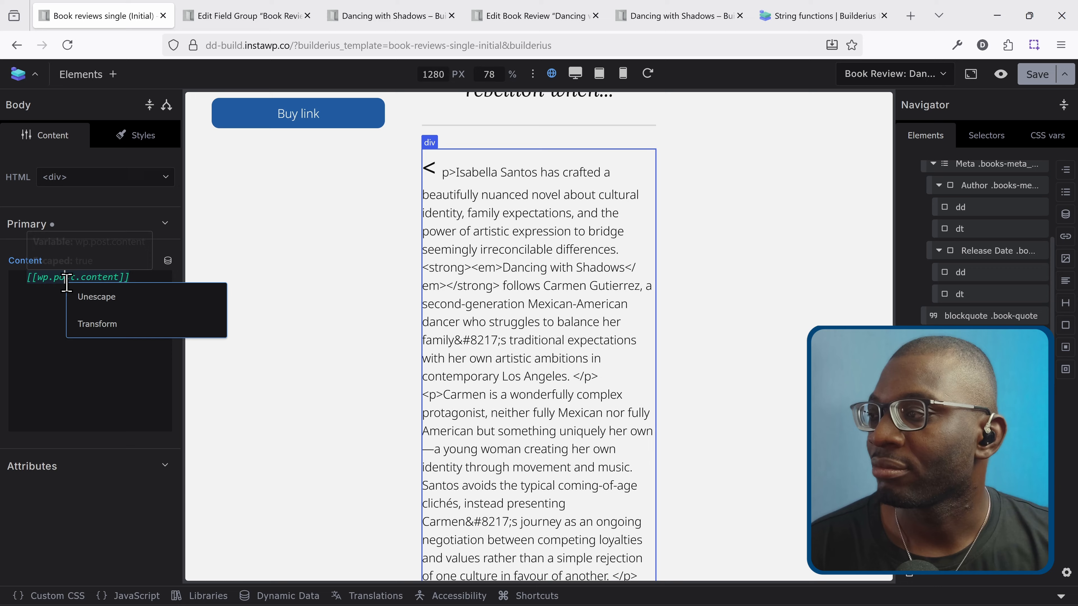
{"action": "left_click", "coordinate": [104, 299]}
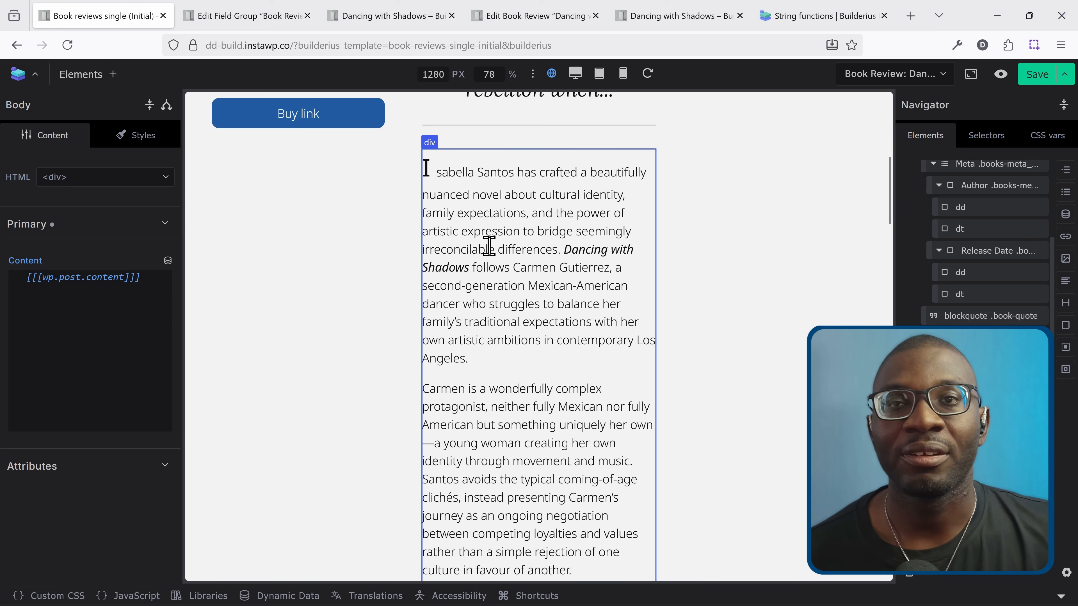
{"action": "scroll", "coordinate": [489, 246], "scroll_direction": "down", "scroll_amount": 15}
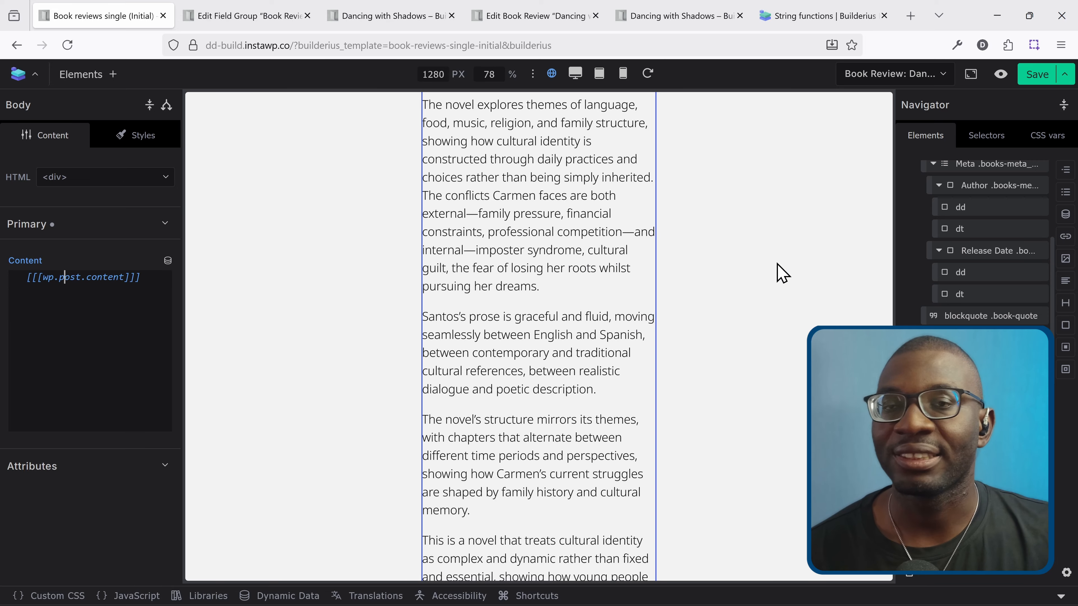
{"action": "scroll", "coordinate": [650, 260], "scroll_direction": "up", "scroll_amount": 15}
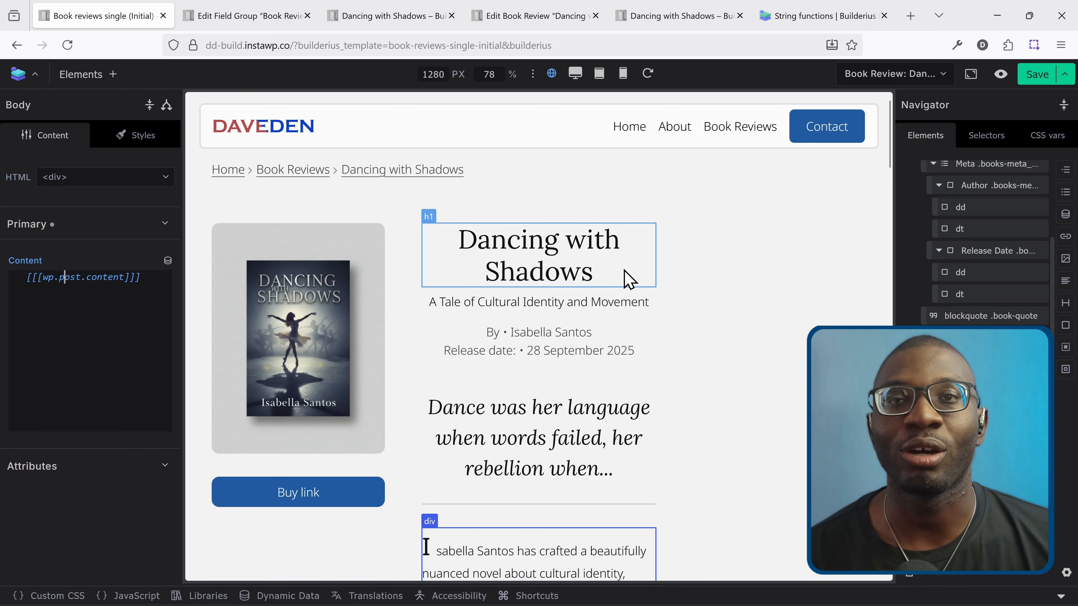
- Save the template, preview the live review, and check the Book Reviews archive by opening the Code Red: A Hacker's Journey card
{"action": "left_click", "coordinate": [1035, 77]}
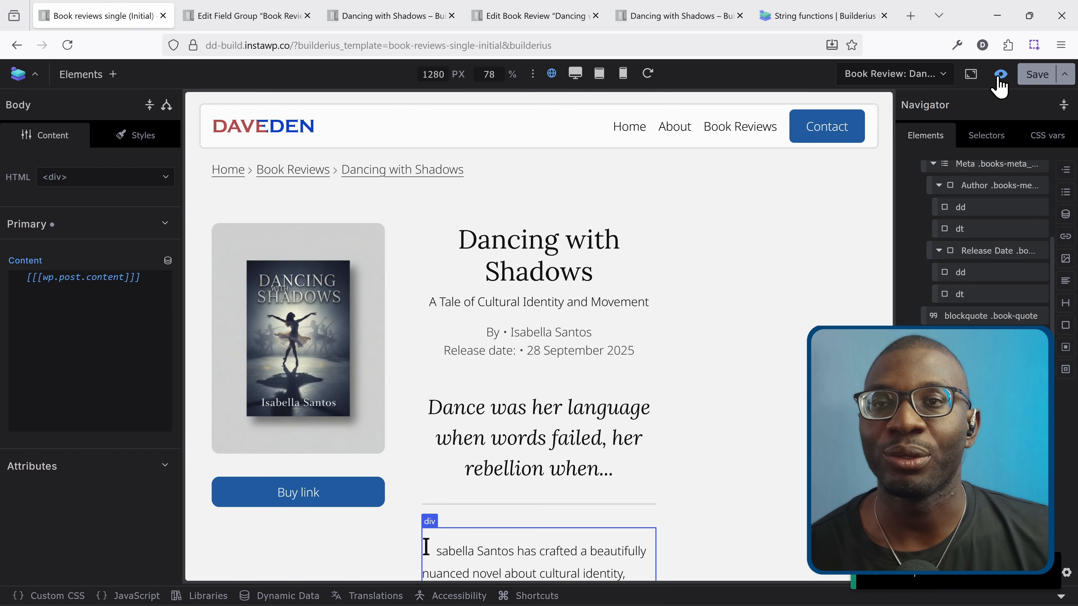
{"action": "left_click", "coordinate": [1001, 75]}
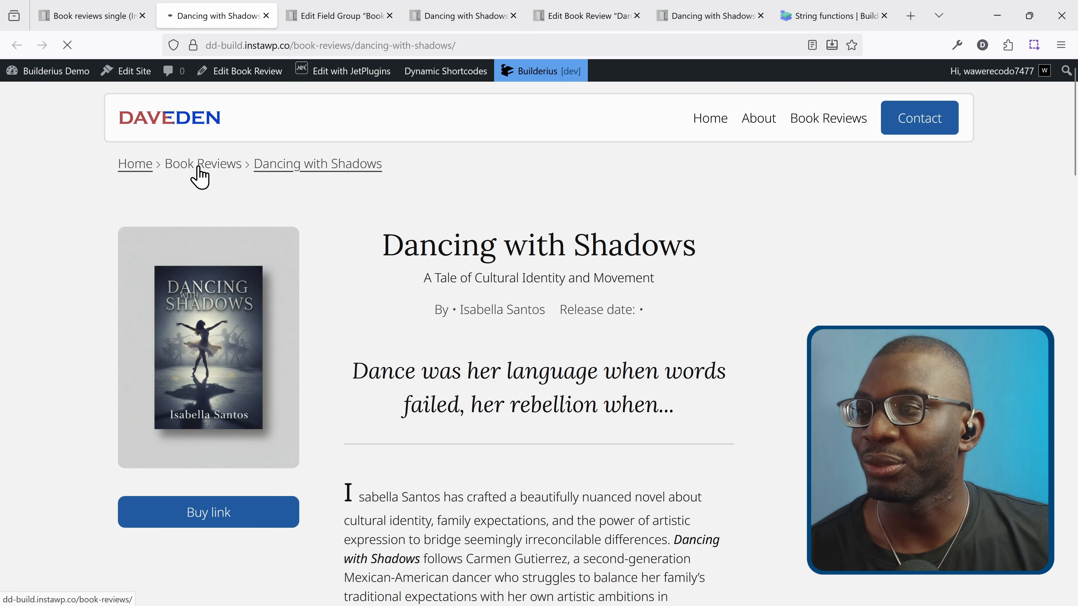
{"action": "scroll", "coordinate": [488, 298], "scroll_direction": "down", "scroll_amount": 3}
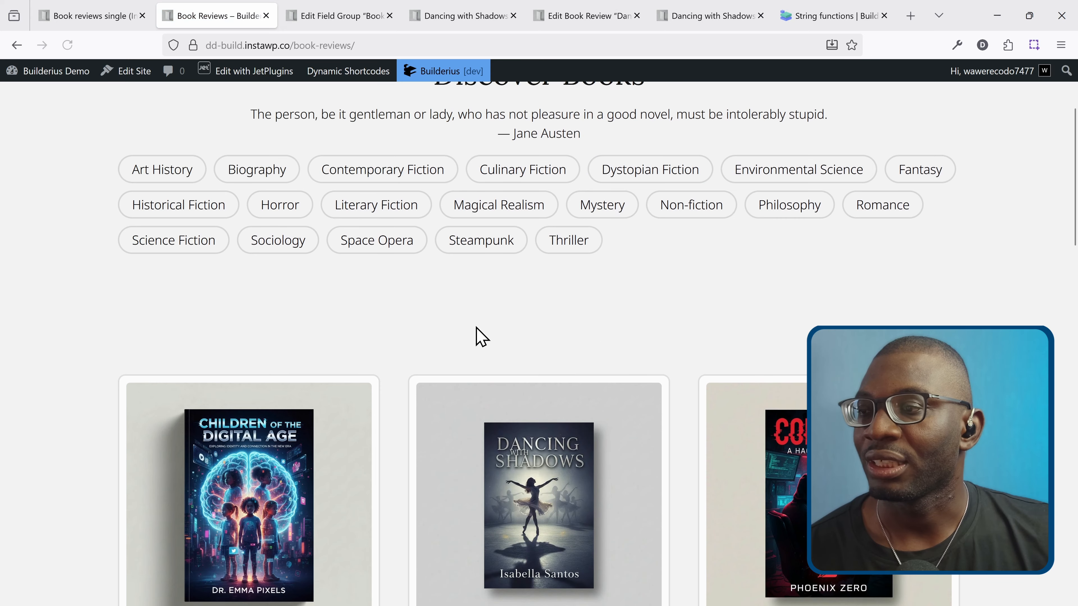
{"action": "scroll", "coordinate": [476, 330], "scroll_direction": "down", "scroll_amount": 5}
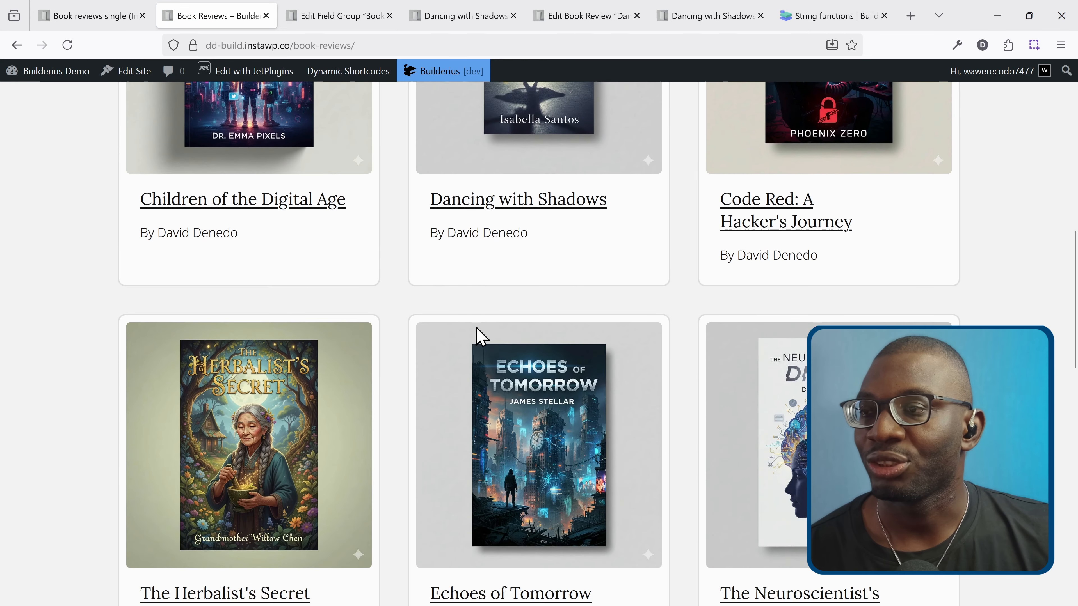
{"action": "left_click", "coordinate": [780, 223]}
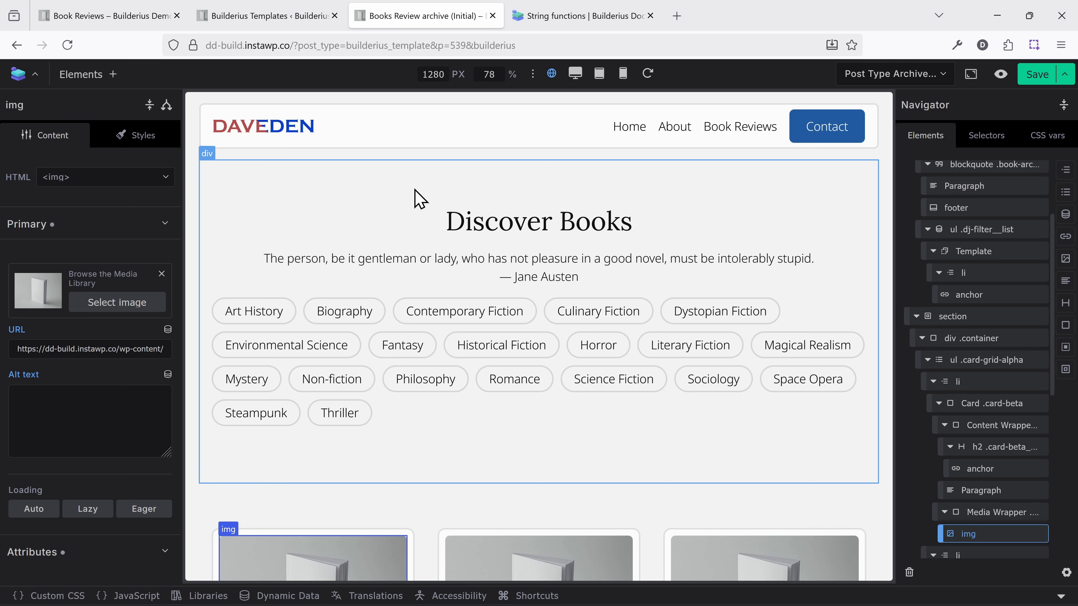
- Insert a Collection element in the books review archive template and move it into div .container above the ul .card-grid-alpha list
{"action": "scroll", "coordinate": [415, 198], "scroll_direction": "down", "scroll_amount": 5}
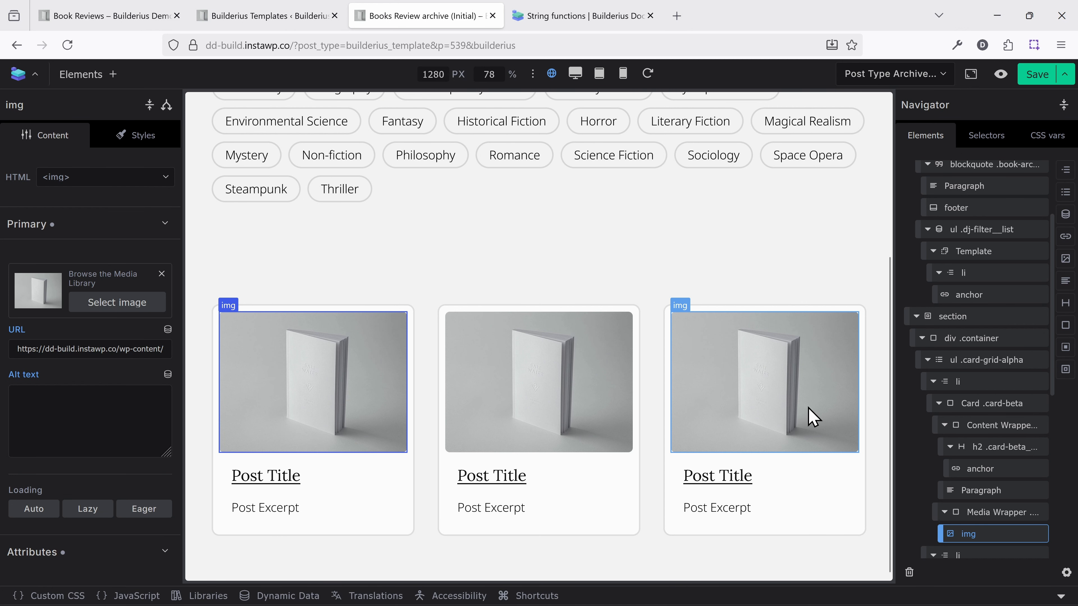
{"action": "left_click", "coordinate": [96, 76]}
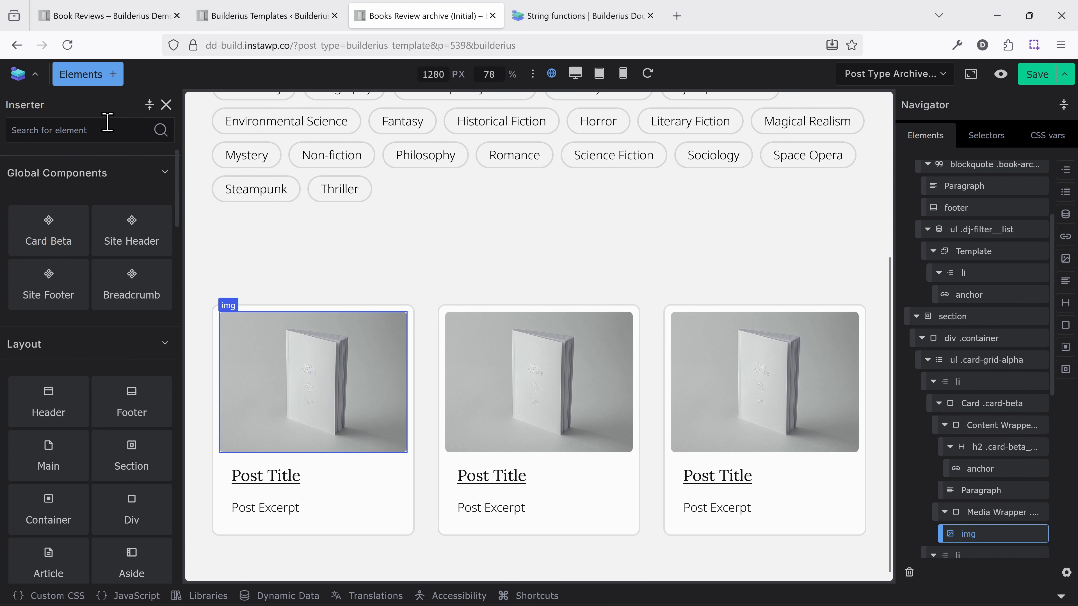
{"action": "left_click", "coordinate": [110, 127]}
{"action": "type", "text": "coll"}
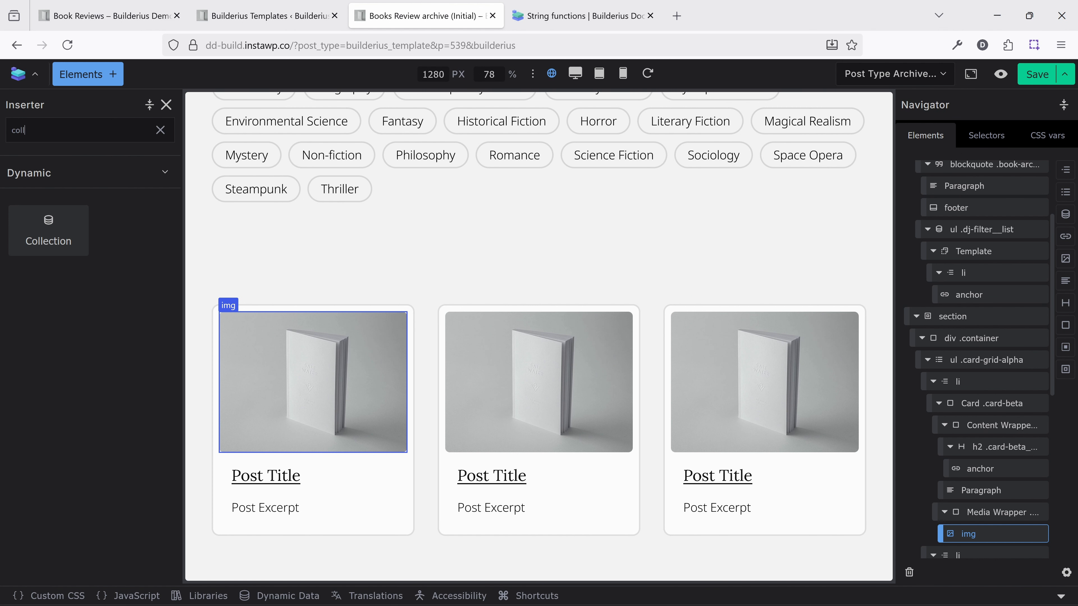
{"action": "left_click", "coordinate": [34, 233]}
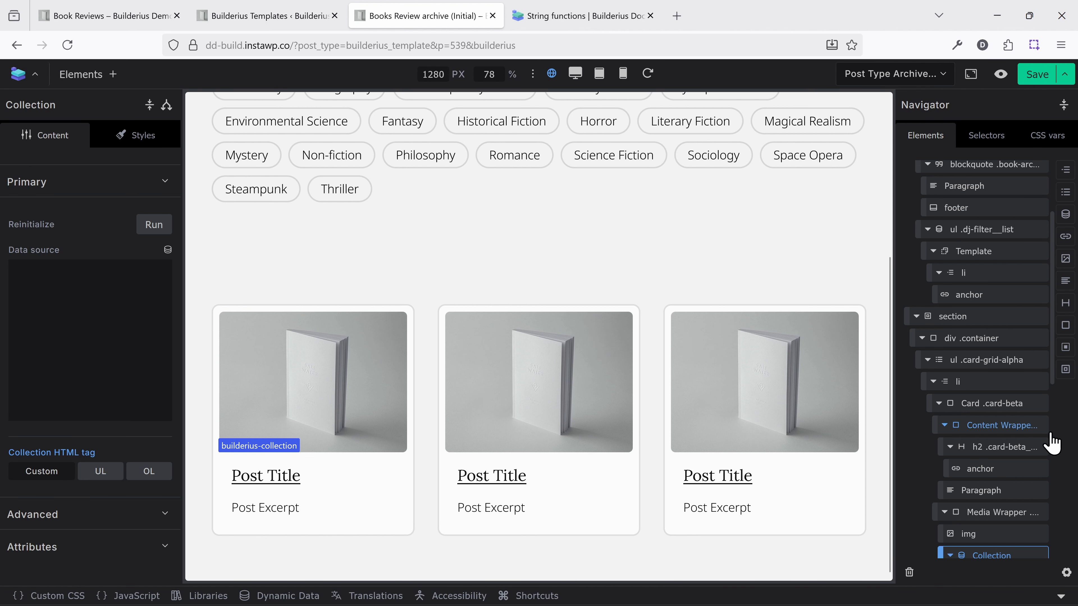
{"action": "scroll", "coordinate": [1004, 460], "scroll_direction": "down", "scroll_amount": 4}
{"action": "scroll", "coordinate": [996, 404], "scroll_direction": "down", "scroll_amount": 2}
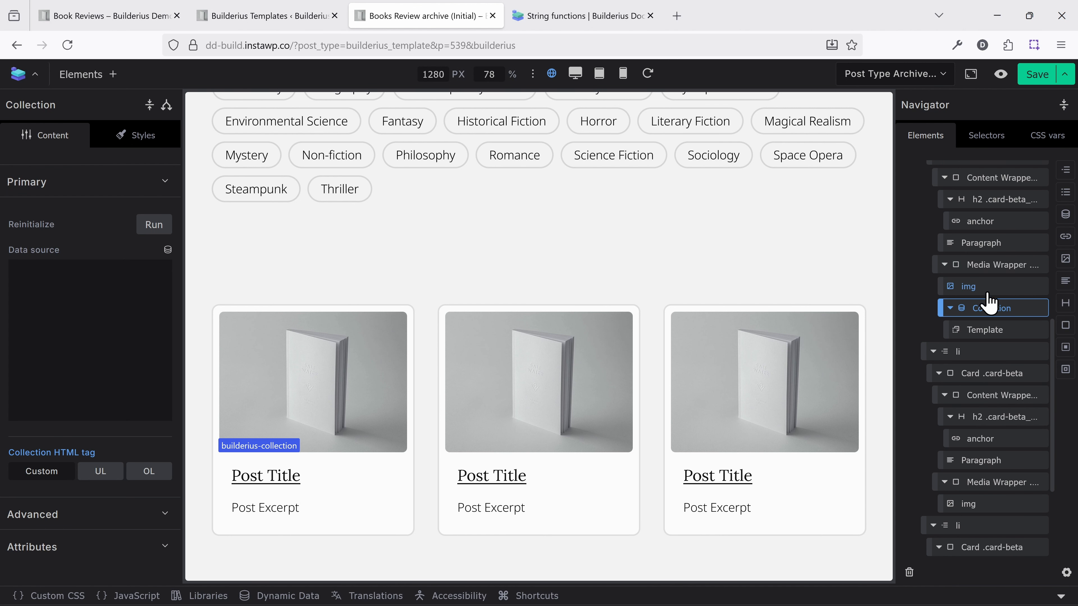
{"action": "scroll", "coordinate": [961, 310], "scroll_direction": "up", "scroll_amount": 2}
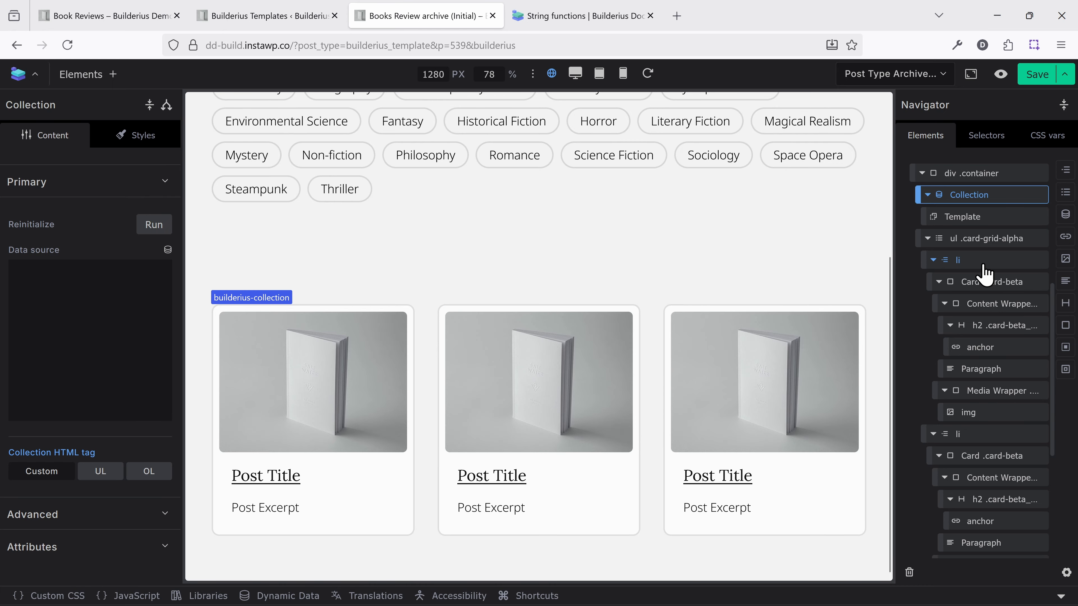
- Move the first card's li into the Collection's Template and delete the leftover ul .card-grid-alpha list
{"action": "mouse_move", "coordinate": [1009, 266]}
{"action": "left_mouse_down"}
{"action": "mouse_move", "coordinate": [1005, 235]}
{"action": "mouse_move", "coordinate": [1020, 226]}
{"action": "mouse_move", "coordinate": [1015, 249]}
{"action": "left_mouse_up"}
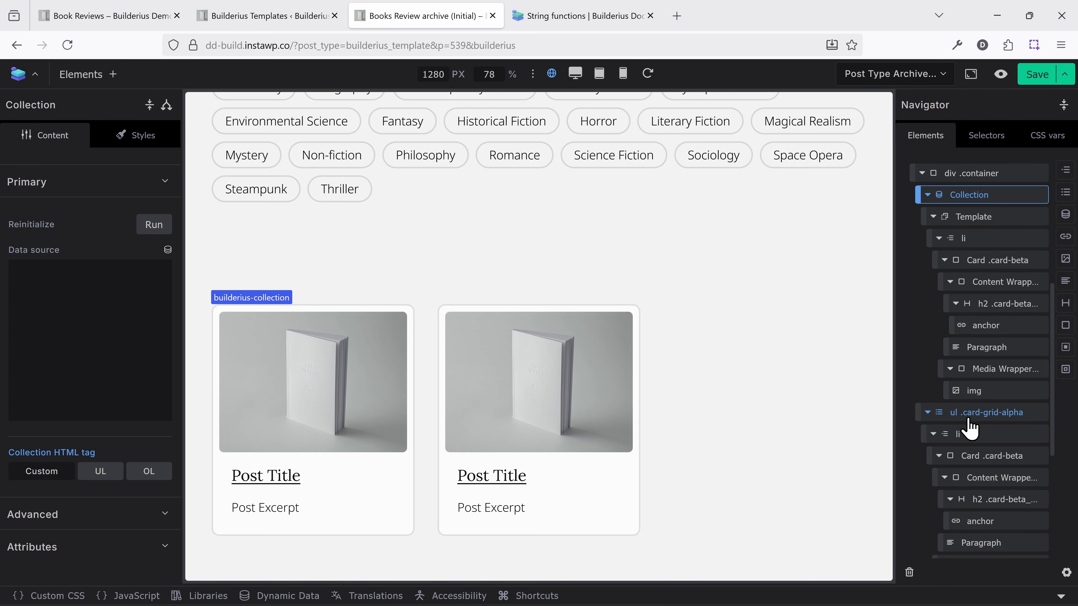
{"action": "right_click", "coordinate": [993, 419]}
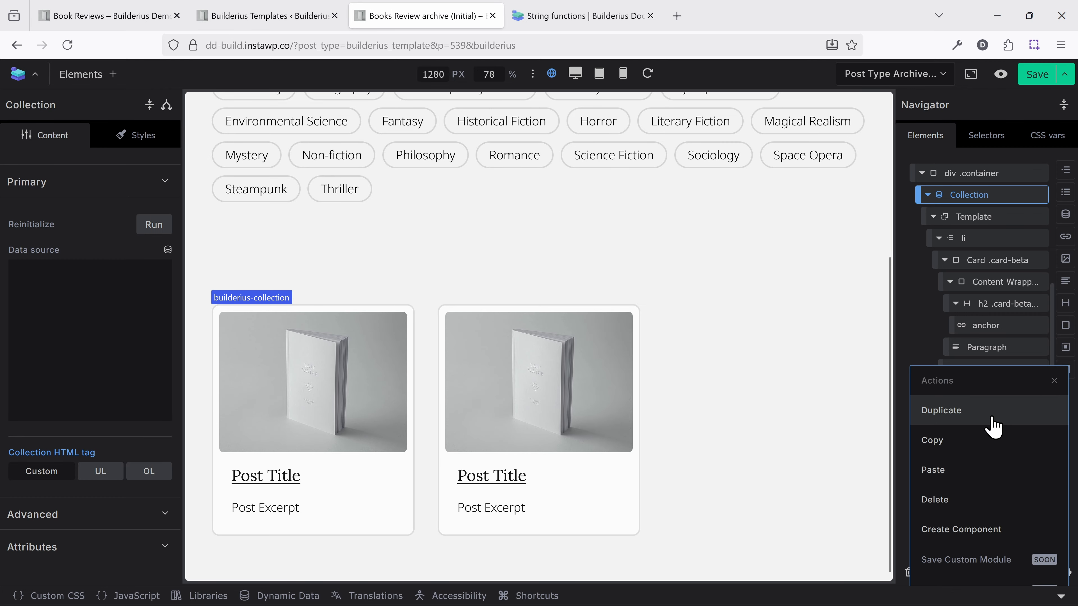
{"action": "left_click", "coordinate": [975, 513]}
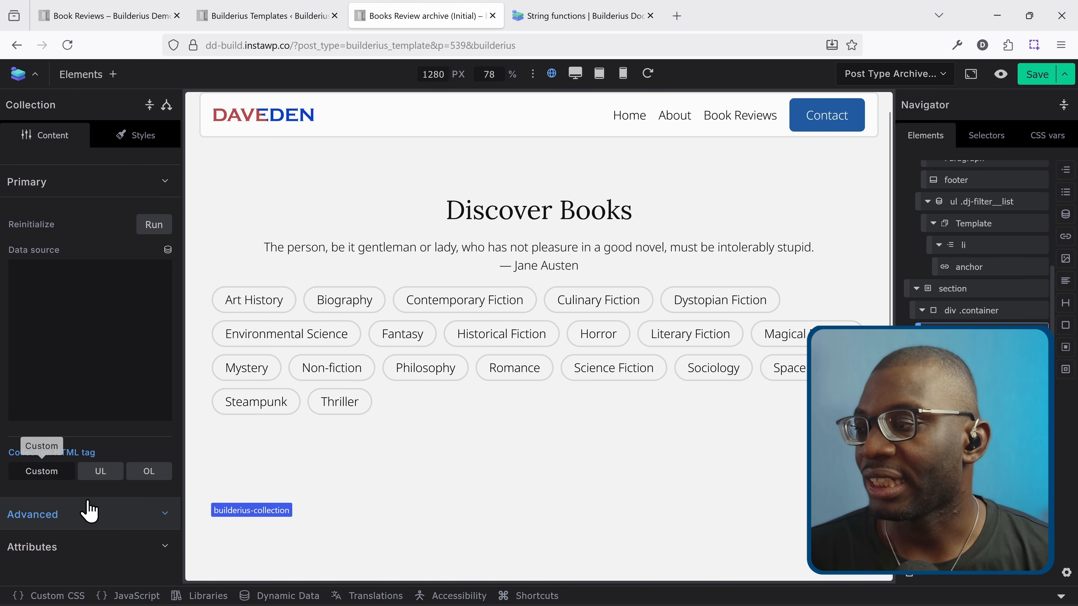
- Set the Collection's HTML tag to UL and its data source to Posts Query Posts, [[wp.archive.posts_query.posts]]
{"action": "left_click", "coordinate": [105, 479]}
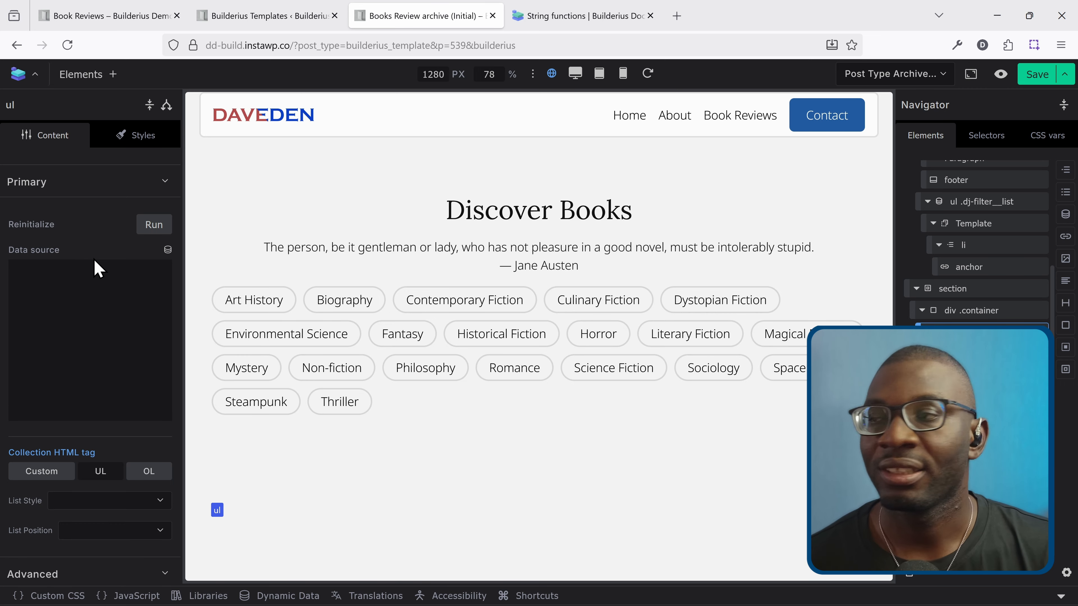
{"action": "left_click", "coordinate": [168, 249]}
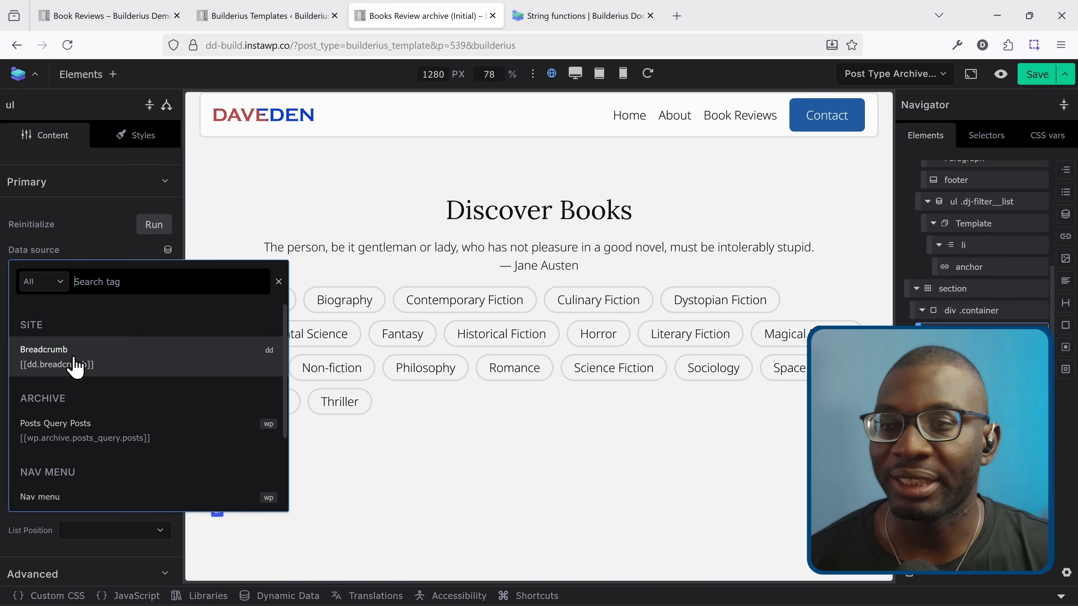
{"action": "scroll", "coordinate": [85, 342], "scroll_direction": "down", "scroll_amount": 2}
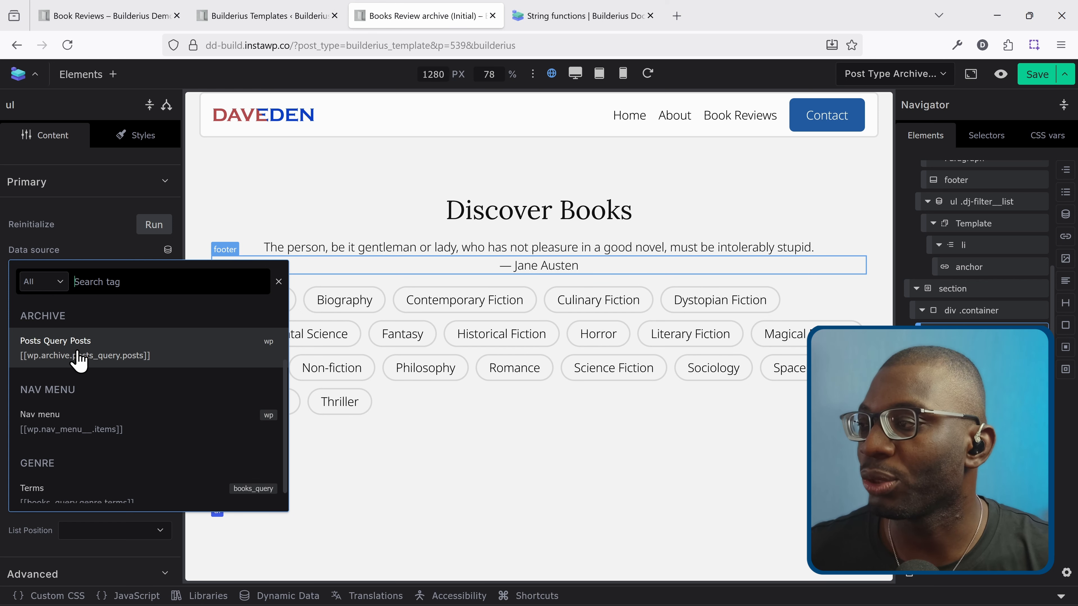
{"action": "left_click", "coordinate": [79, 361]}
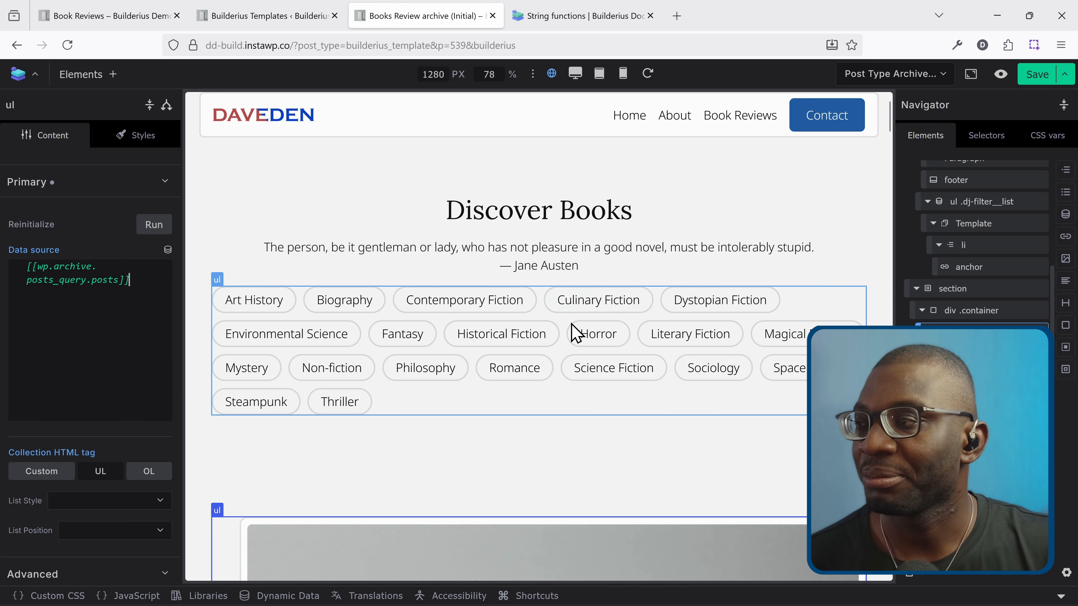
- Assign the global .card-grid-alpha class to the collection list and check the card layout
{"action": "scroll", "coordinate": [577, 333], "scroll_direction": "down", "scroll_amount": 10}
{"action": "scroll", "coordinate": [641, 418], "scroll_direction": "down", "scroll_amount": 15}
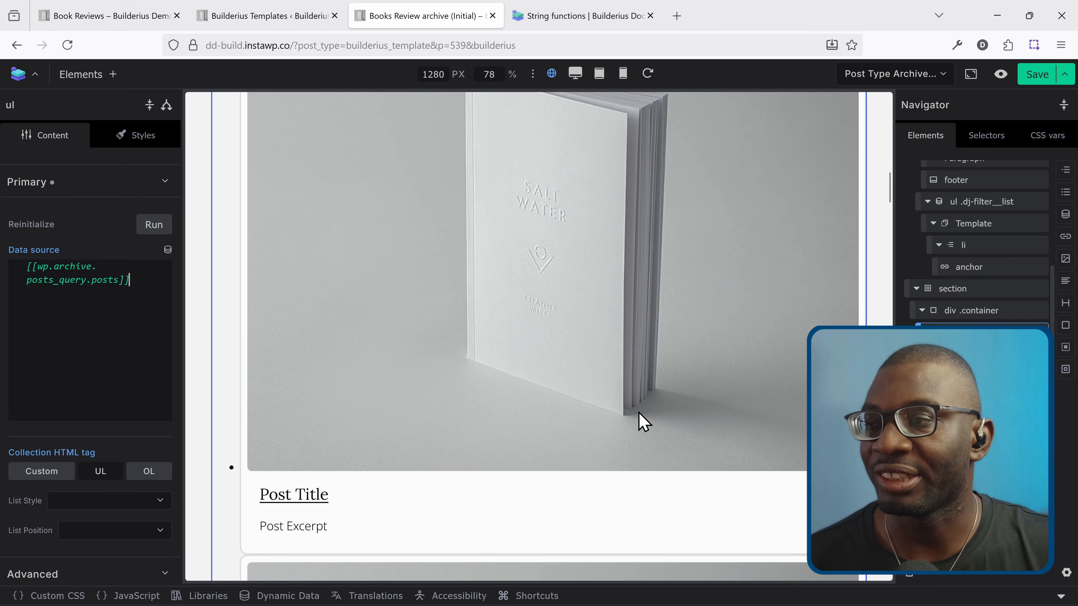
{"action": "scroll", "coordinate": [642, 418], "scroll_direction": "down", "scroll_amount": 10}
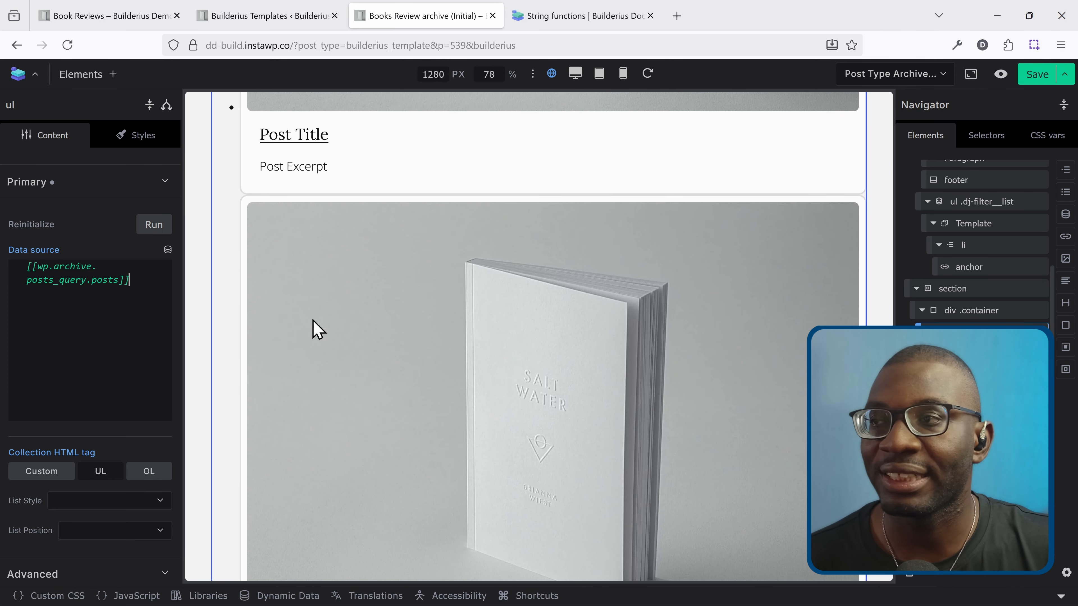
{"action": "scroll", "coordinate": [318, 327], "scroll_direction": "down", "scroll_amount": 10}
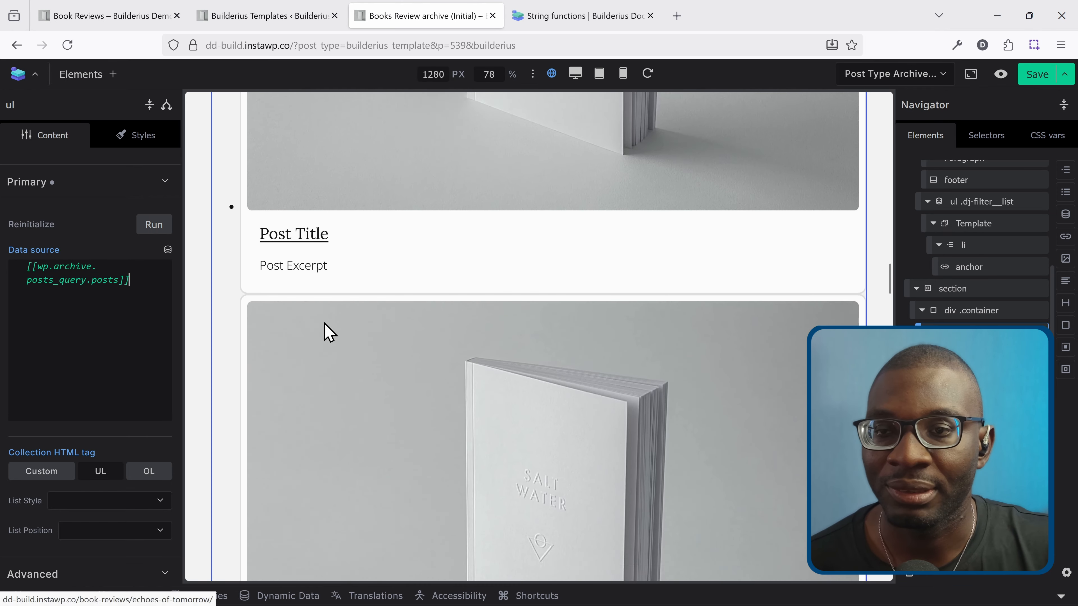
{"action": "scroll", "coordinate": [441, 299], "scroll_direction": "up", "scroll_amount": 10}
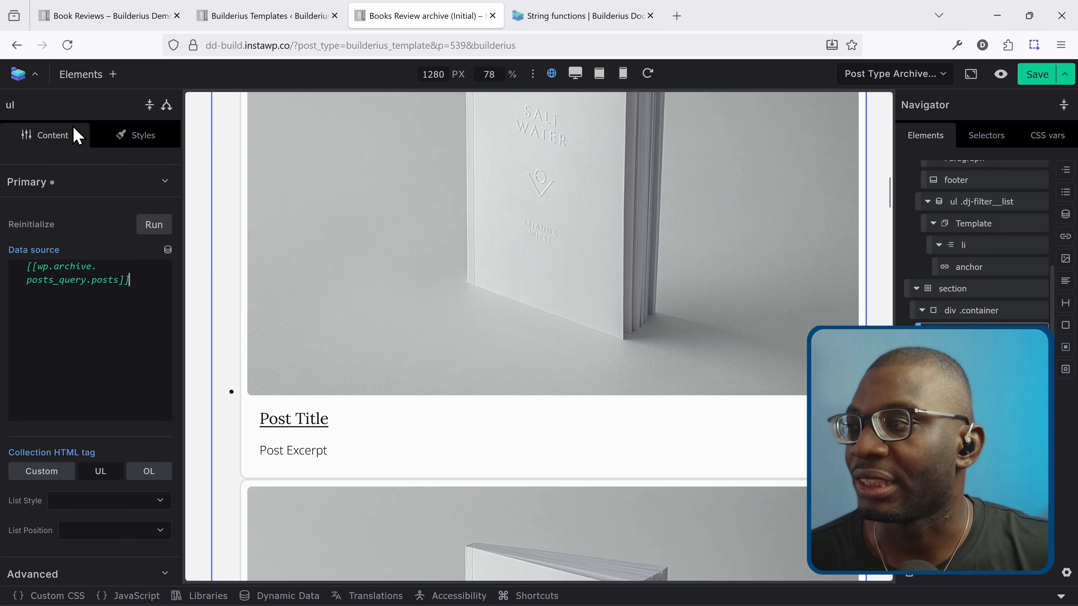
{"action": "left_click", "coordinate": [144, 138]}
{"action": "left_click", "coordinate": [118, 184]}
{"action": "type", "text": "grid"}
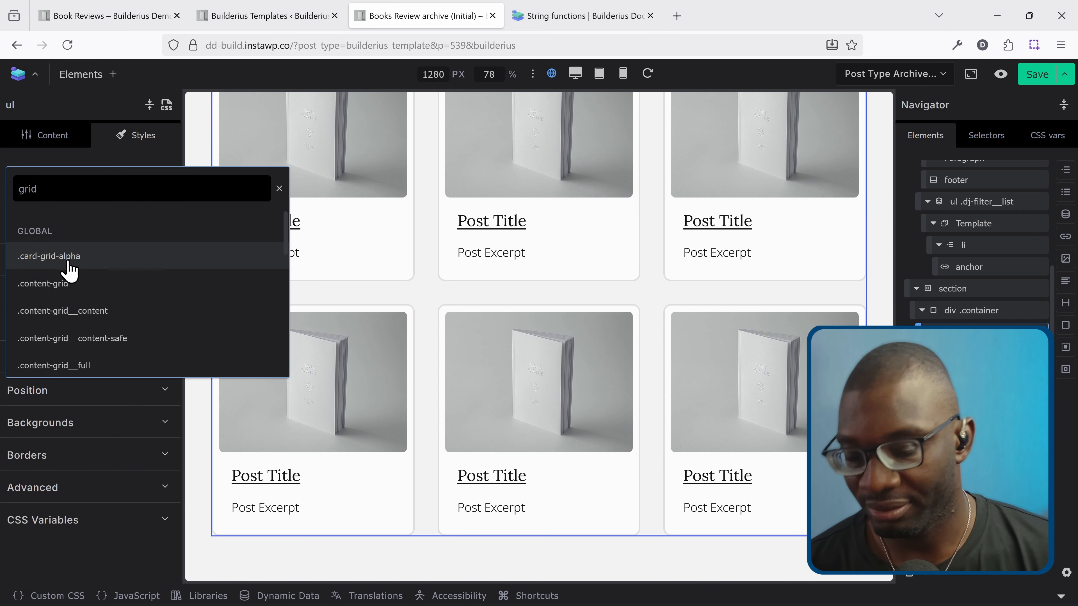
{"action": "left_click", "coordinate": [69, 257]}
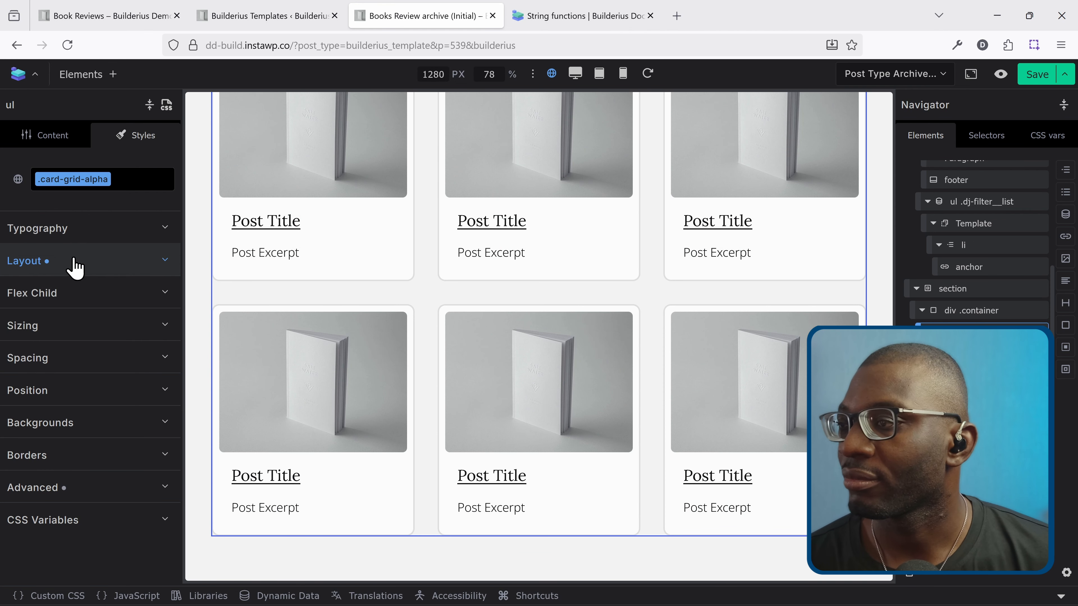
{"action": "scroll", "coordinate": [725, 316], "scroll_direction": "up", "scroll_amount": 8}
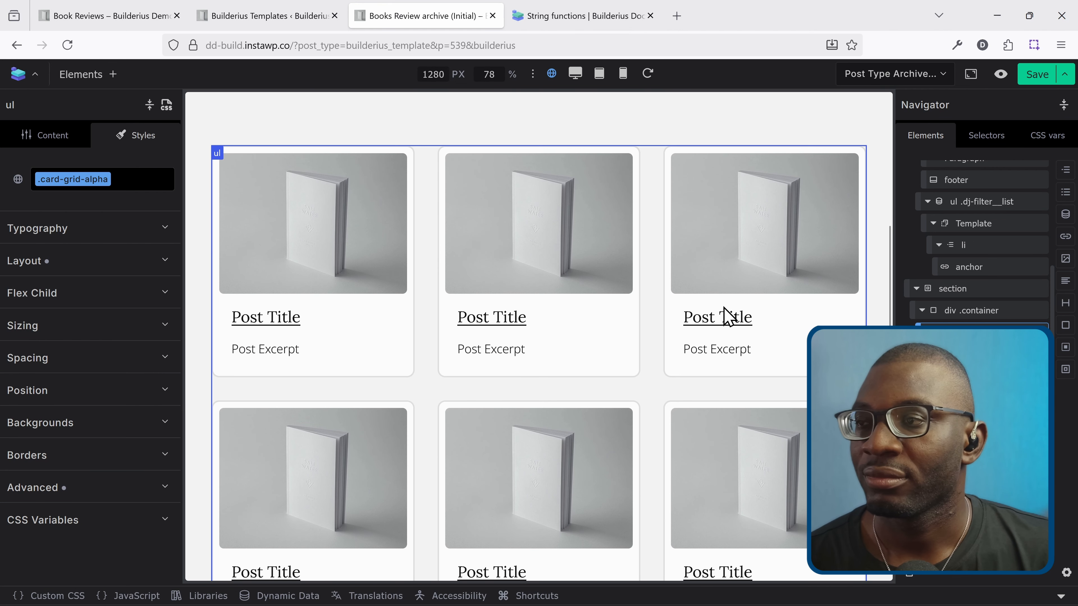
{"action": "scroll", "coordinate": [449, 182], "scroll_direction": "down", "scroll_amount": 9}
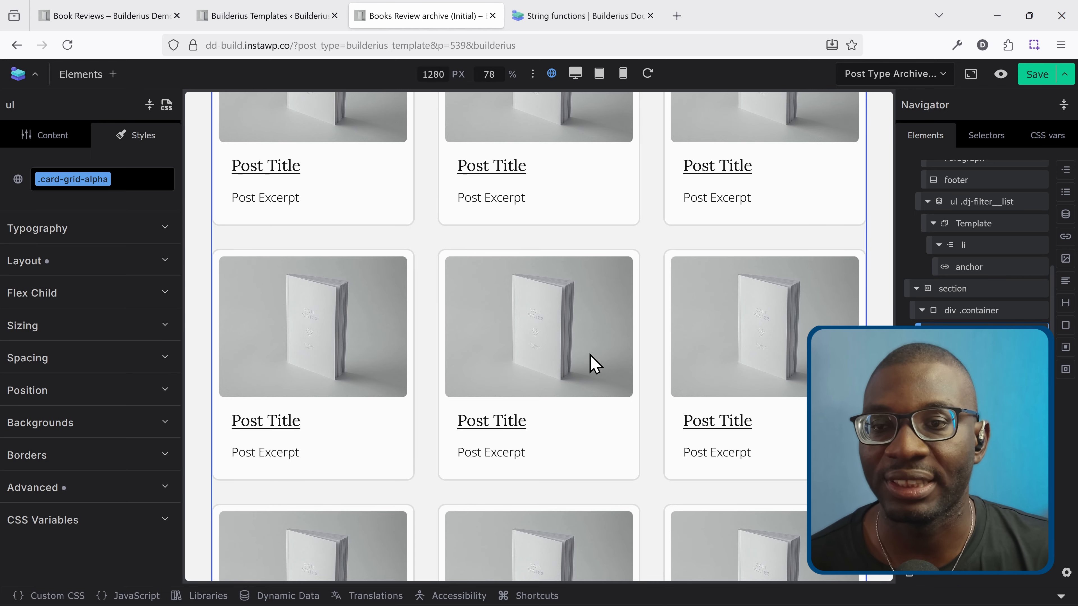
- Replace the placeholder content of the anchor in the card's h2 with the Loop scope's Post Title tag {{post_title}}
{"action": "left_click", "coordinate": [1031, 465]}
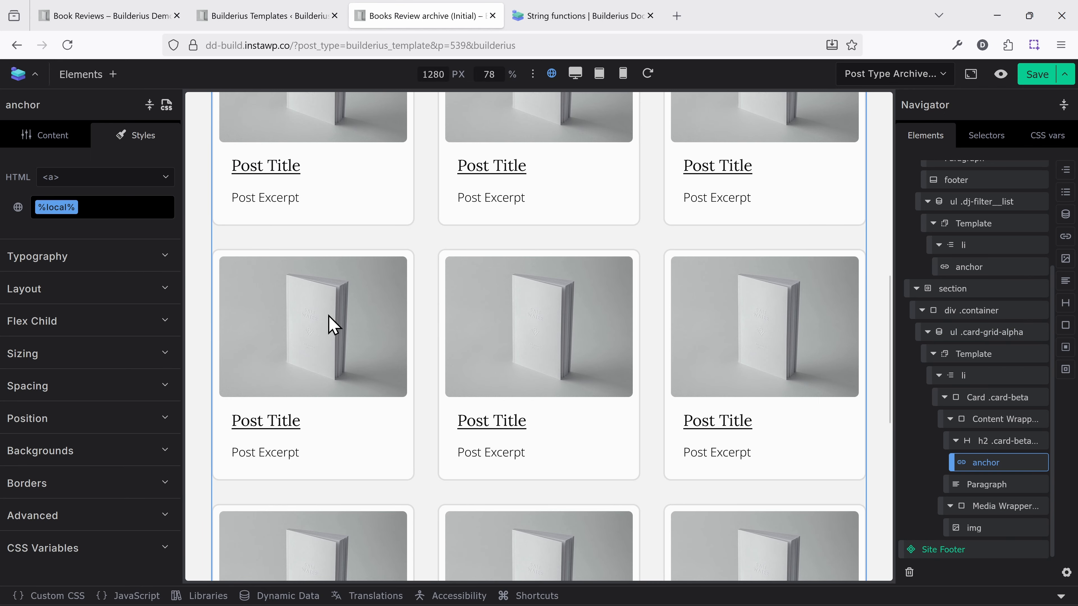
{"action": "left_click", "coordinate": [55, 140]}
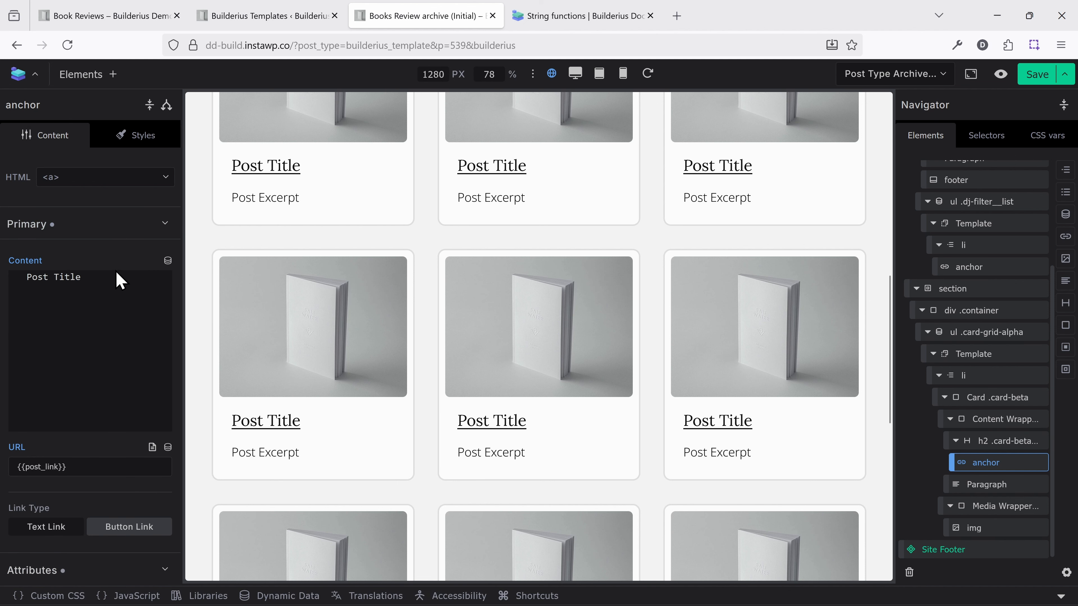
{"action": "double_click", "coordinate": [101, 318]}
{"action": "key", "text": "ctrl+a"}
{"action": "key", "text": "BackSpace"}
{"action": "left_click", "coordinate": [168, 260]}
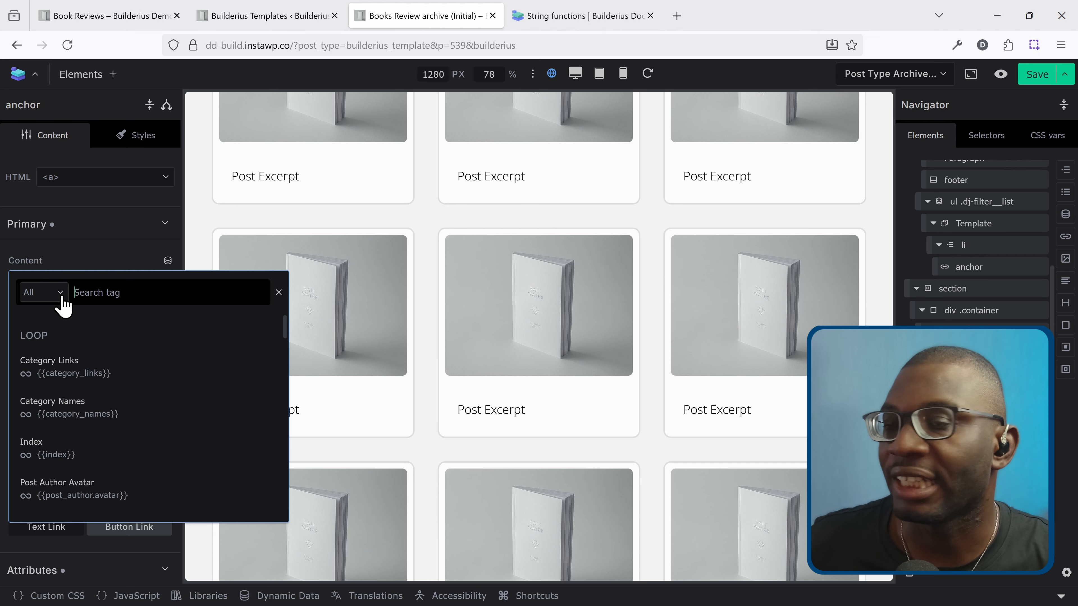
{"action": "left_click", "coordinate": [46, 294]}
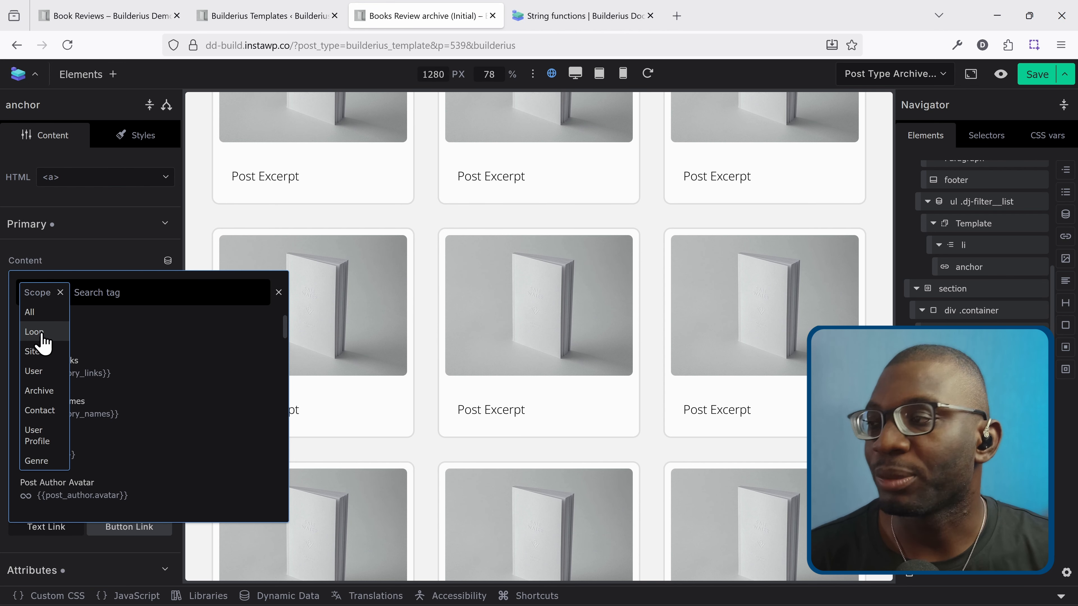
{"action": "left_click", "coordinate": [59, 333]}
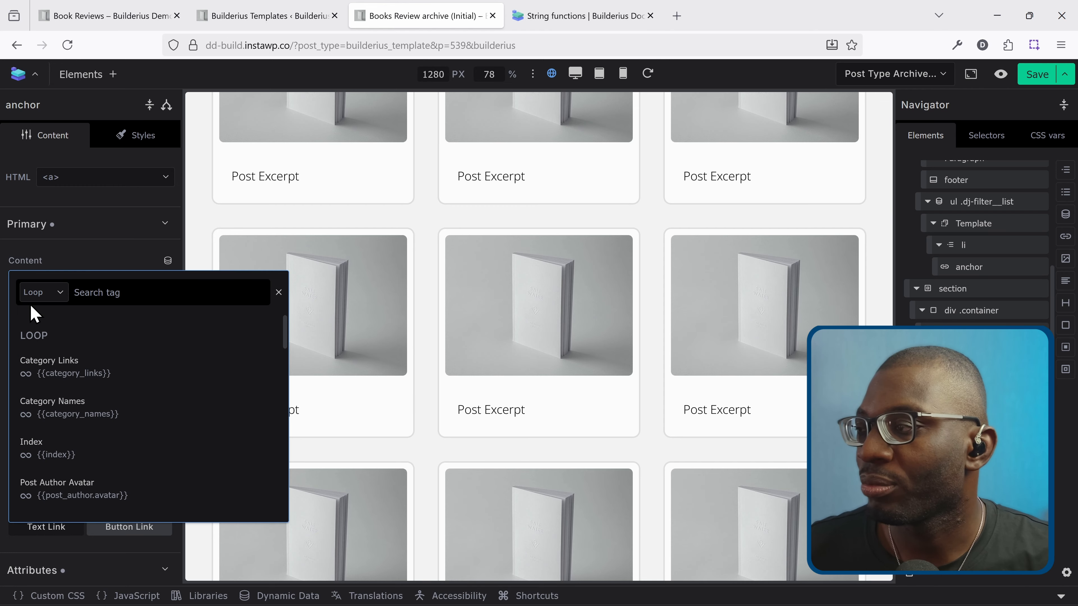
{"action": "scroll", "coordinate": [174, 424], "scroll_direction": "down", "scroll_amount": 10}
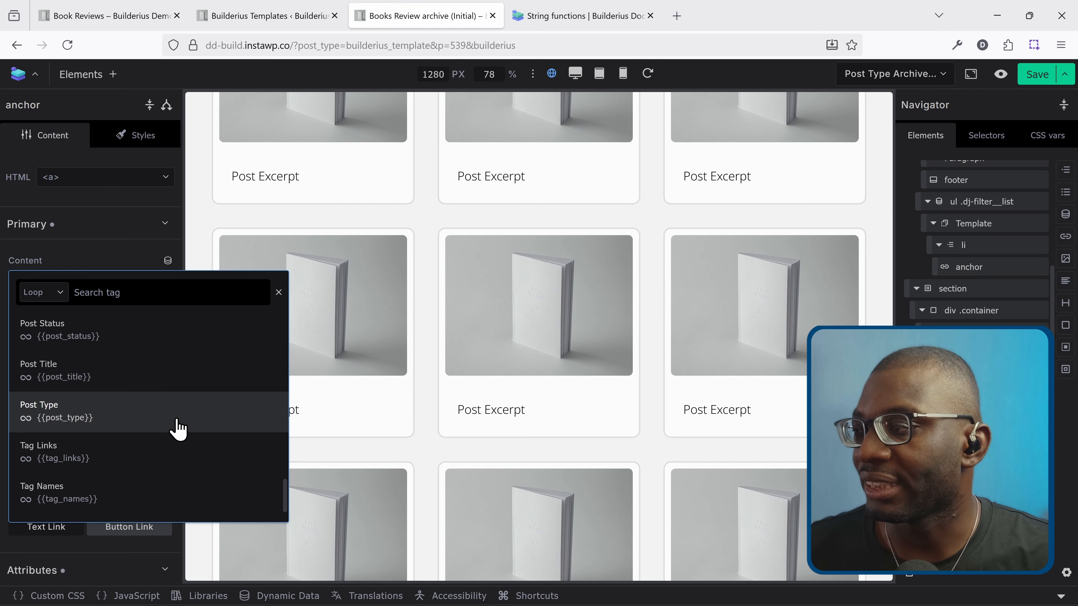
{"action": "scroll", "coordinate": [179, 430], "scroll_direction": "up", "scroll_amount": 10}
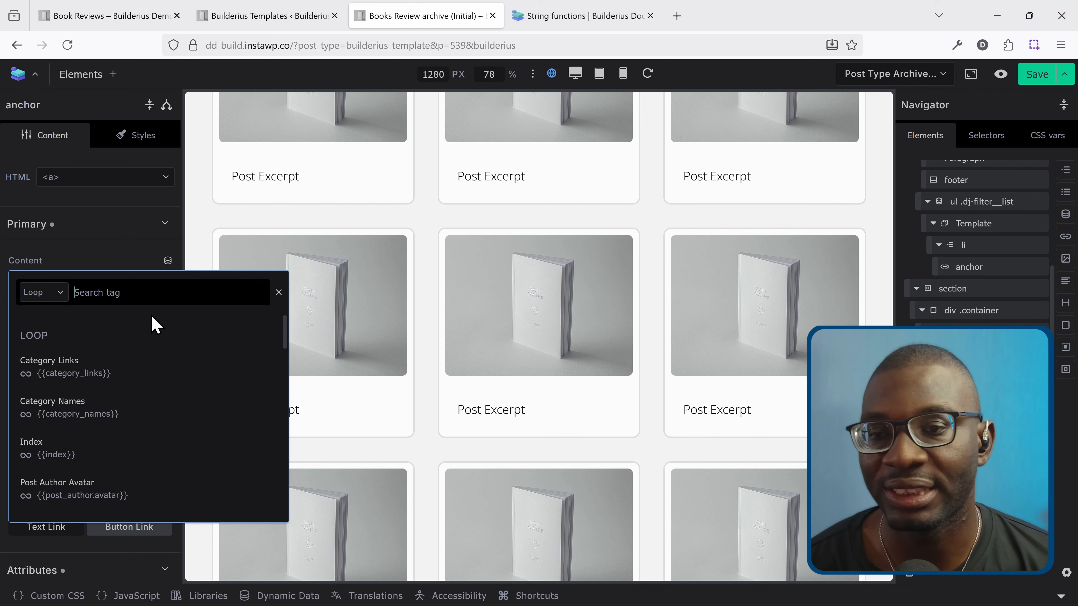
{"action": "type", "text": "title"}
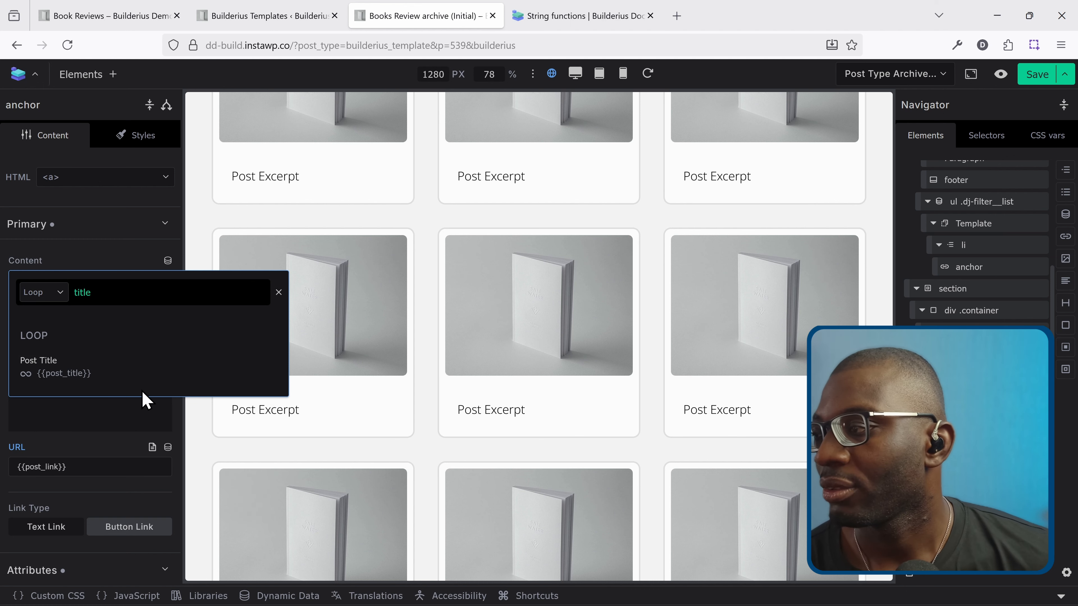
{"action": "left_click", "coordinate": [109, 372]}
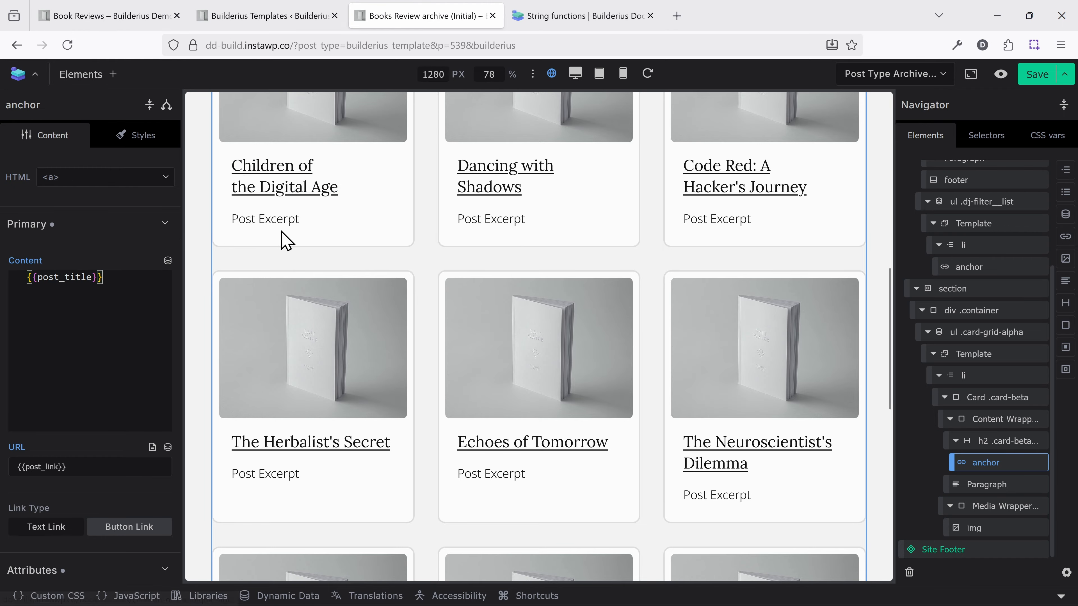
- Replace the placeholder content of the card's Paragraph with the Loop scope's Post Excerpt tag {{post_excerpt}}
{"action": "left_click", "coordinate": [1000, 489]}
{"action": "triple_click", "coordinate": [90, 325]}
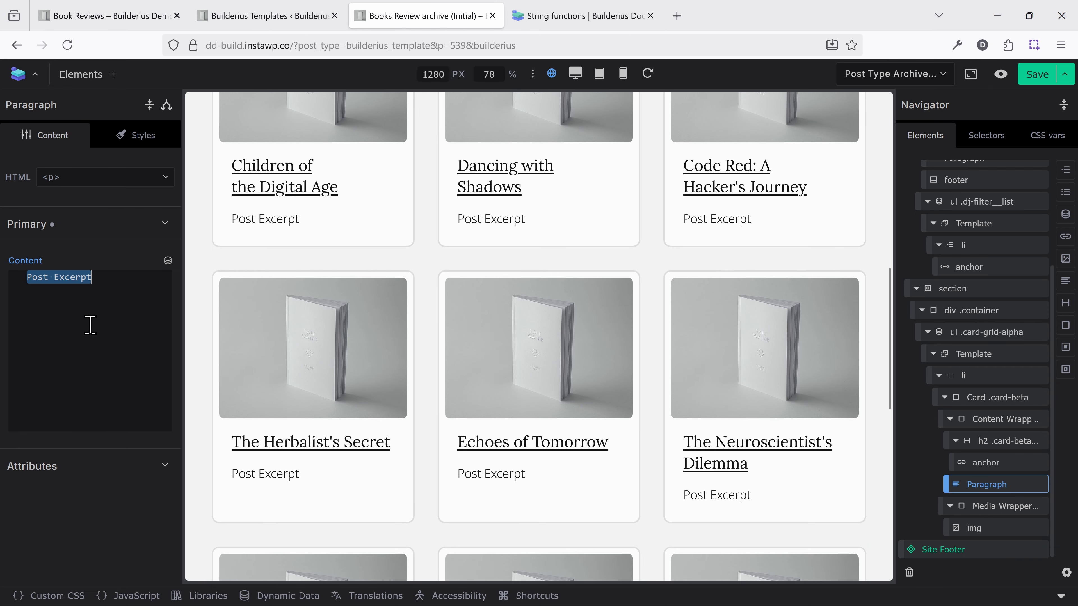
{"action": "key", "text": "BackSpace"}
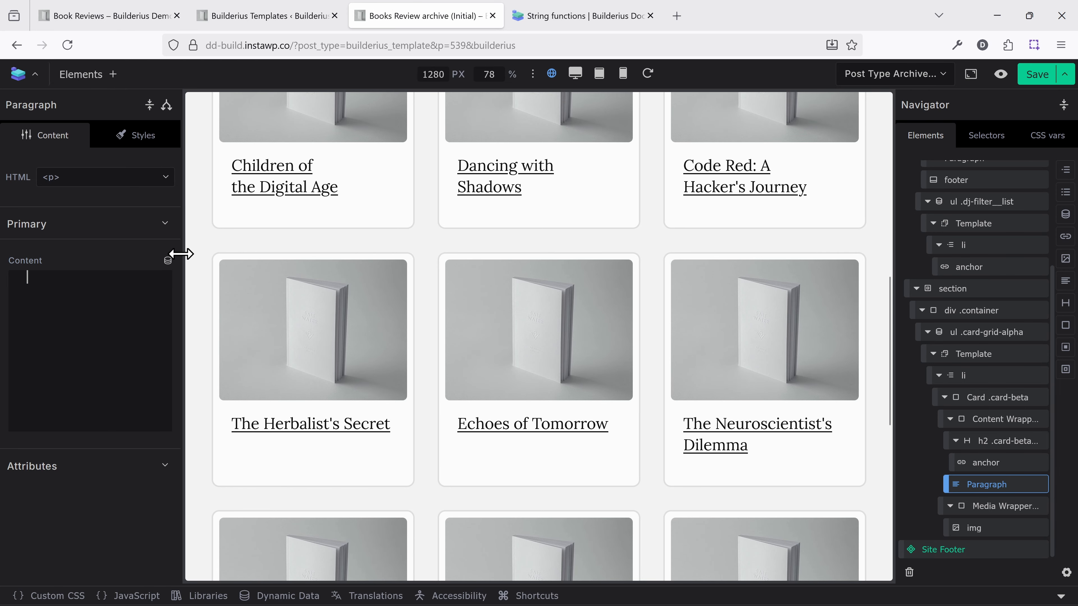
{"action": "left_click", "coordinate": [168, 260]}
{"action": "type", "text": "exc"}
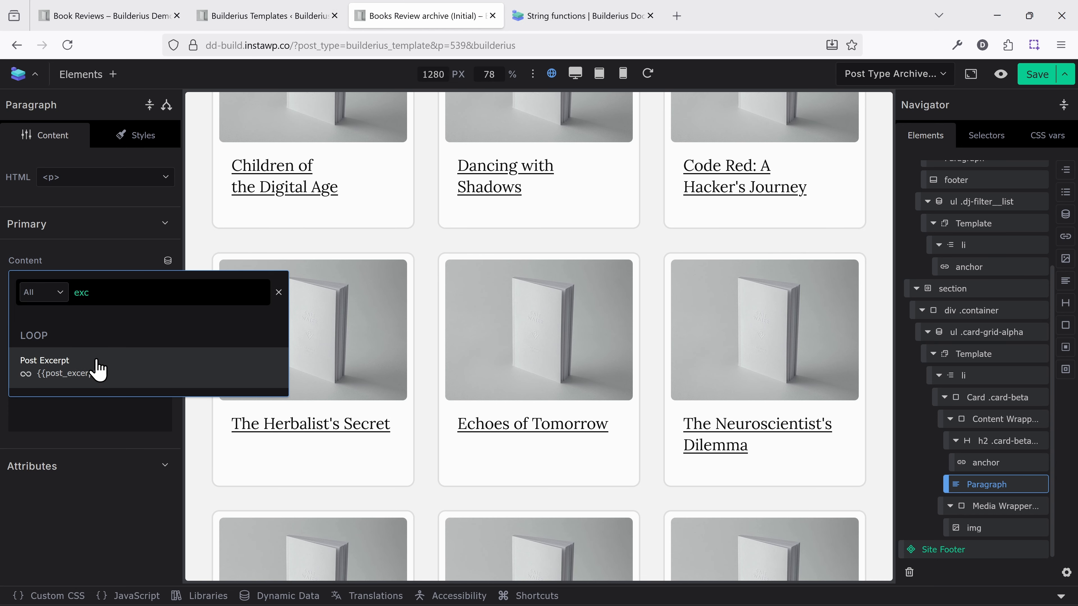
{"action": "left_click", "coordinate": [97, 368]}
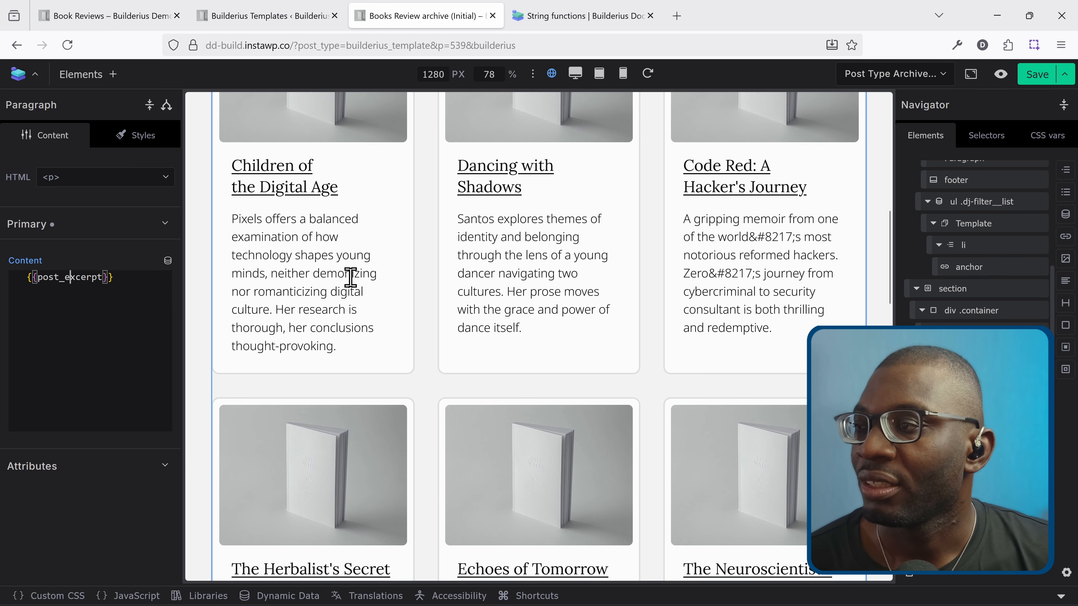
- Replace the card img's placeholder URL with the Loop scope's Post Featured Image Sizes Medium Large tag
{"action": "scroll", "coordinate": [337, 247], "scroll_direction": "up", "scroll_amount": 3}
{"action": "left_click", "coordinate": [326, 226]}
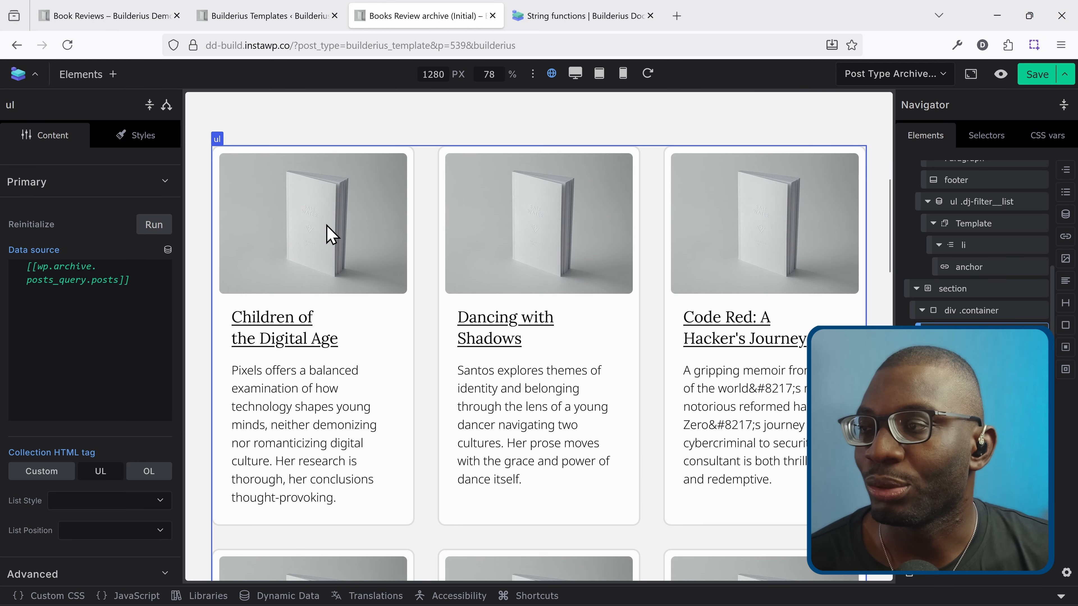
{"action": "left_click", "coordinate": [1004, 527]}
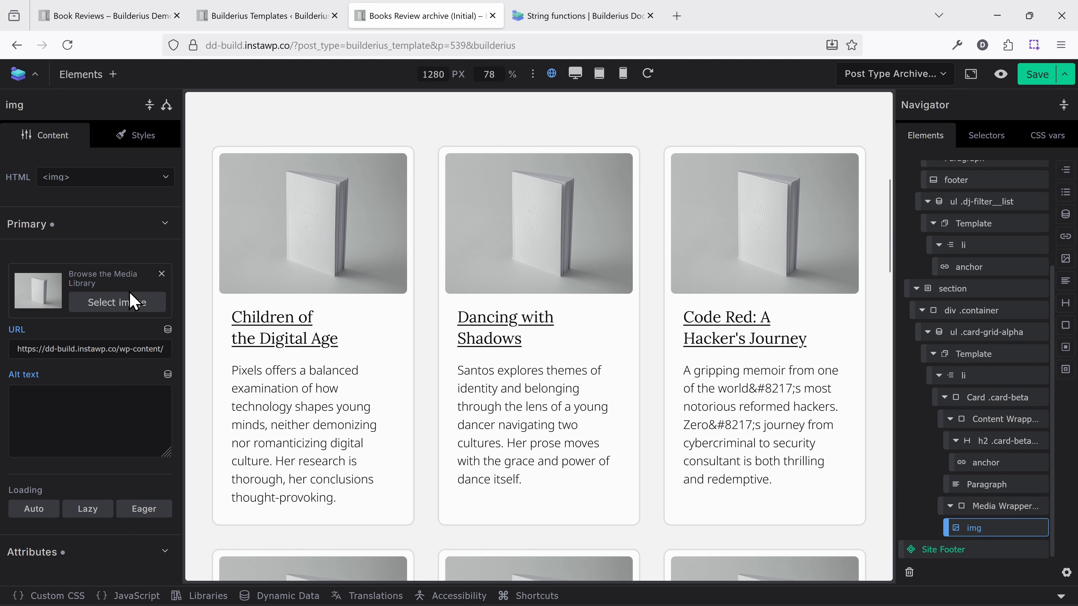
{"action": "triple_click", "coordinate": [42, 354]}
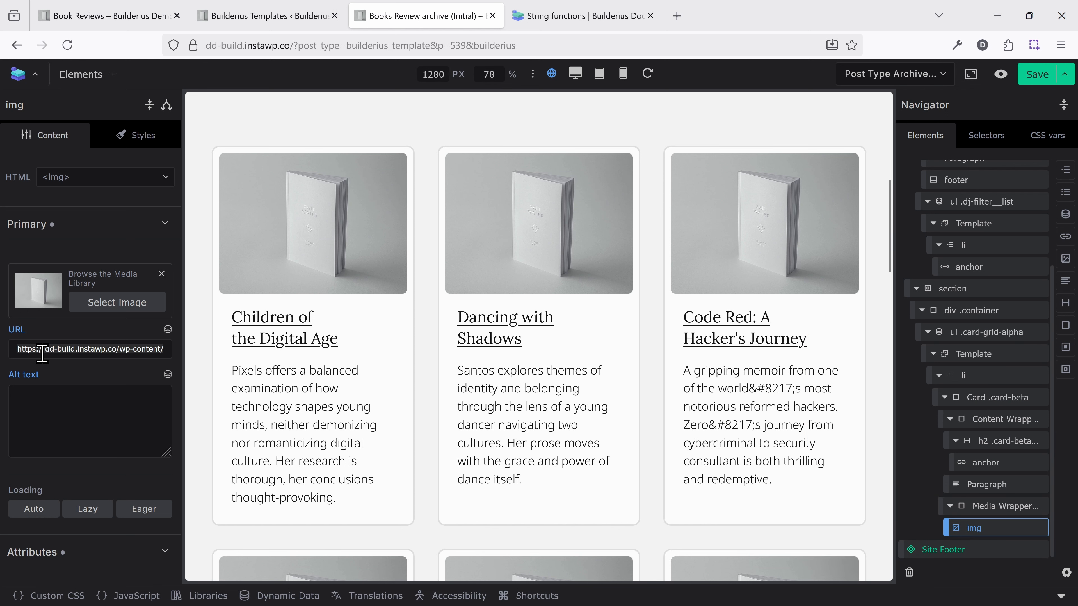
{"action": "key", "text": "BackSpace"}
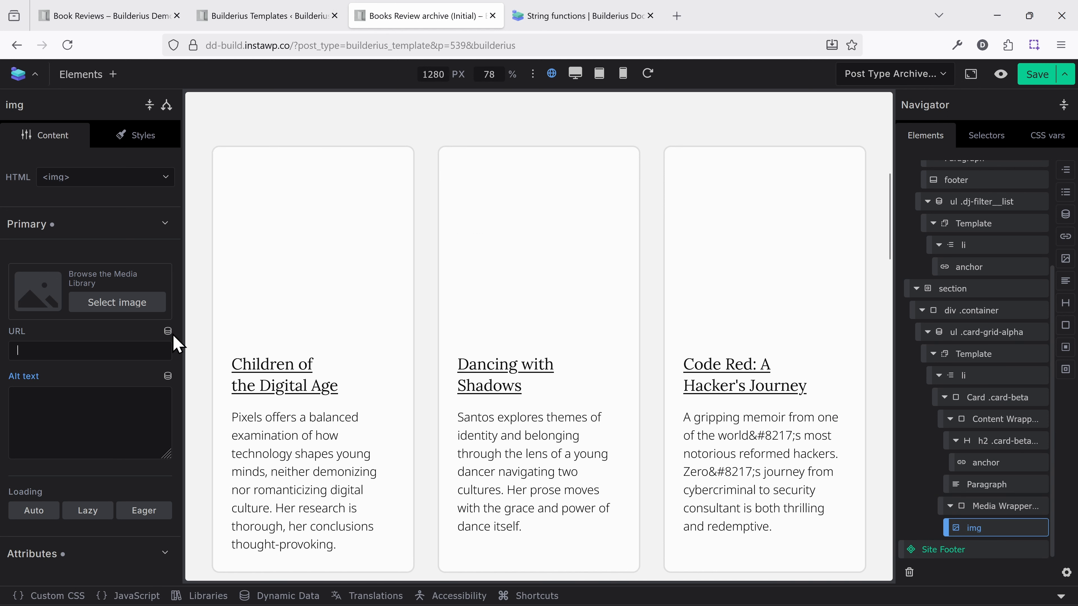
{"action": "left_click", "coordinate": [167, 331]}
{"action": "left_click", "coordinate": [137, 368]}
{"action": "type", "text": "featur"}
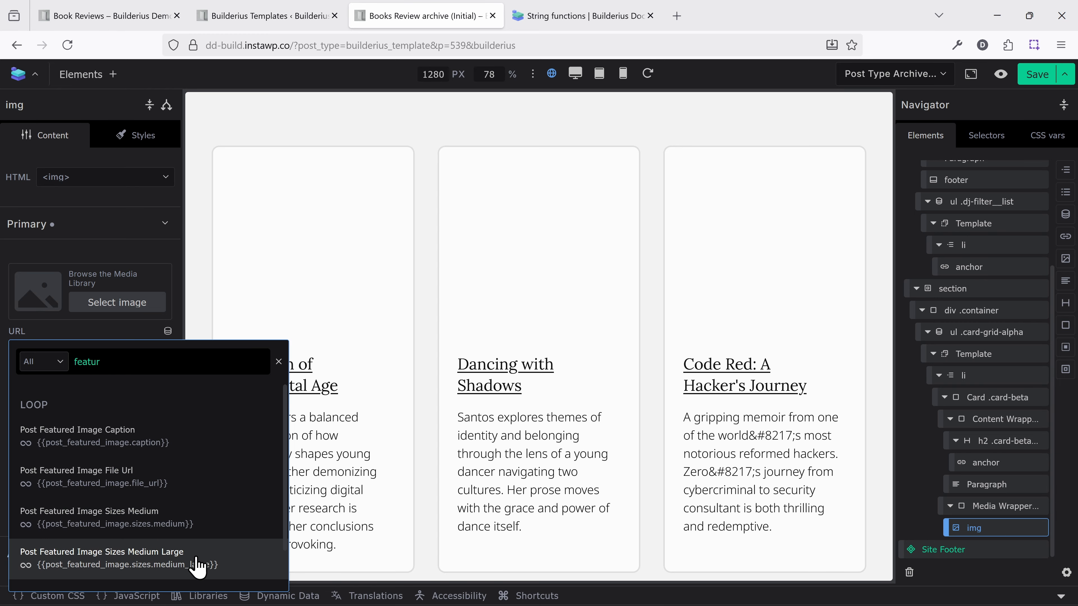
{"action": "left_click", "coordinate": [202, 561]}
{"action": "left_click", "coordinate": [96, 393]}
- Check the cover images and excerpts across the archive cards and save the template
{"action": "scroll", "coordinate": [703, 248], "scroll_direction": "up", "scroll_amount": 2}
{"action": "scroll", "coordinate": [703, 248], "scroll_direction": "down", "scroll_amount": 15}
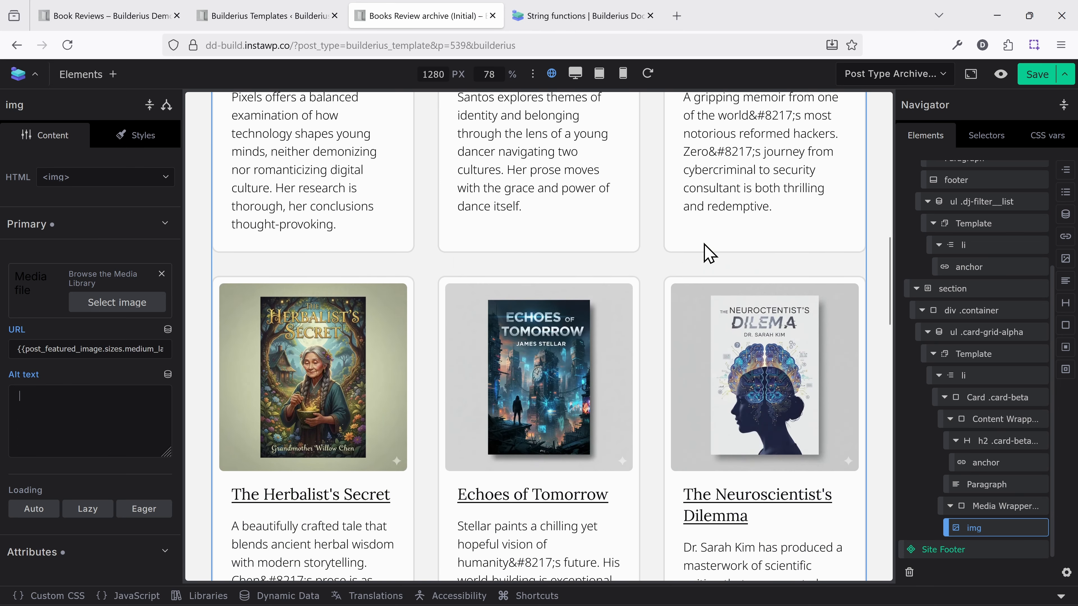
{"action": "scroll", "coordinate": [706, 221], "scroll_direction": "down", "scroll_amount": 8}
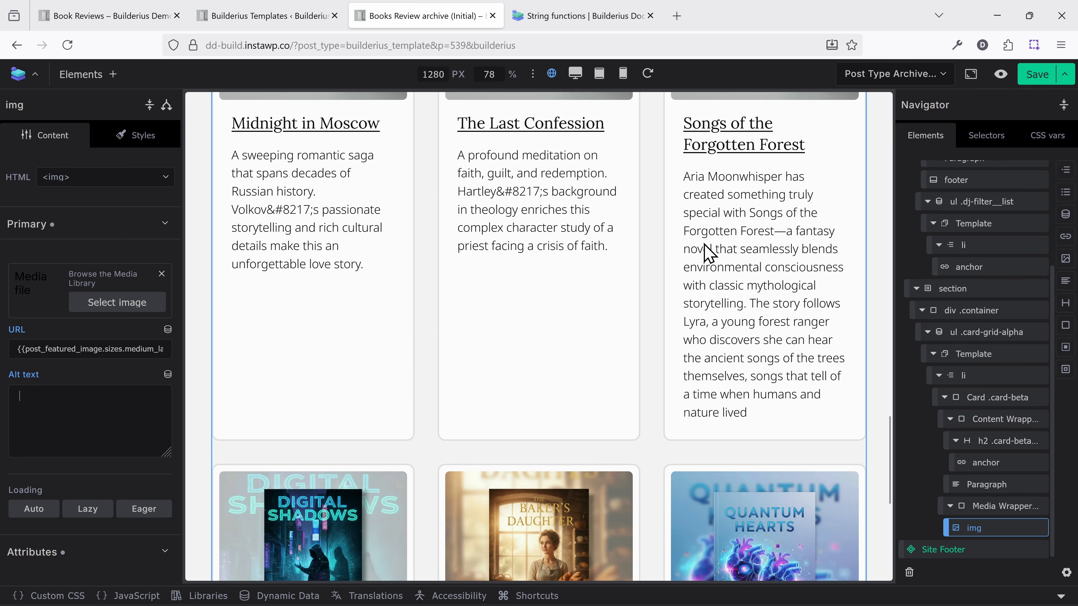
{"action": "left_click", "coordinate": [1038, 76]}
{"action": "scroll", "coordinate": [846, 300], "scroll_direction": "down", "scroll_amount": 5}
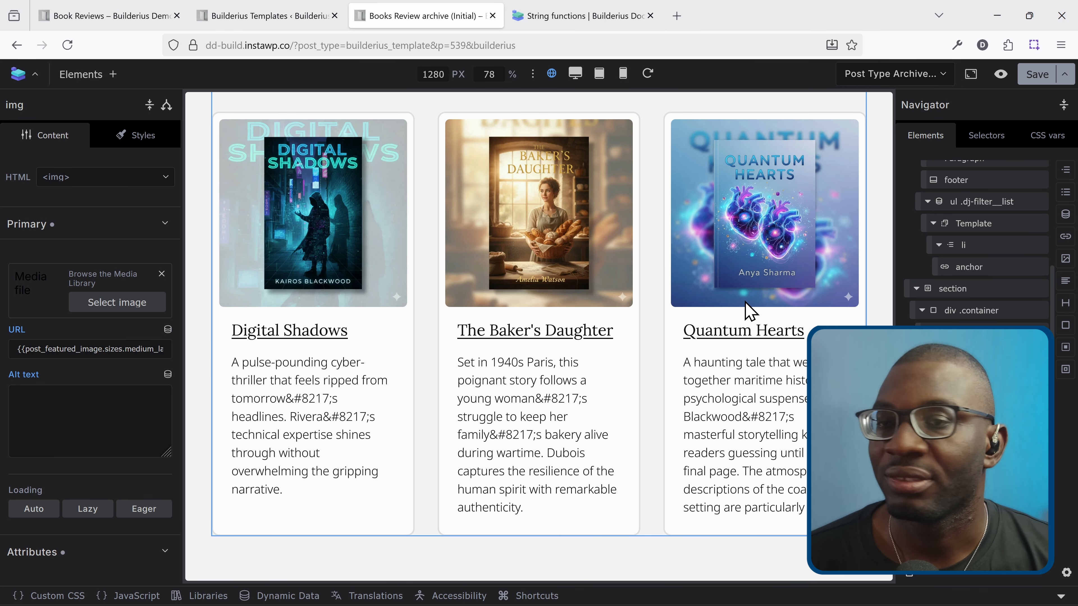
- Insert a Div element below the ul .card-grid-alpha collection inside div .container
{"action": "left_click", "coordinate": [98, 75]}
{"action": "type", "text": "div"}
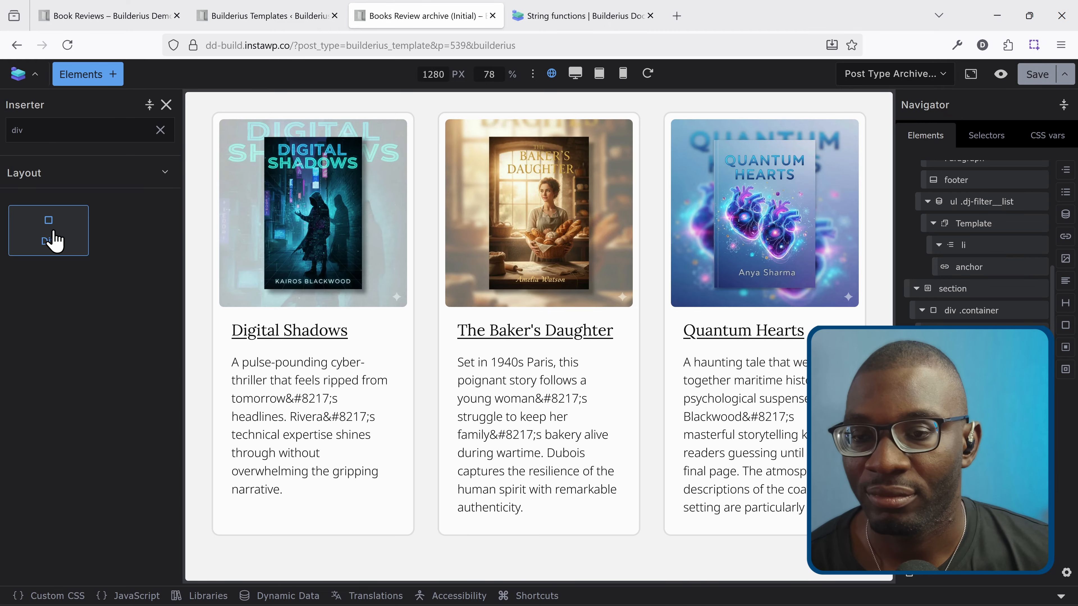
{"action": "left_click", "coordinate": [53, 237]}
{"action": "left_click", "coordinate": [955, 533]}
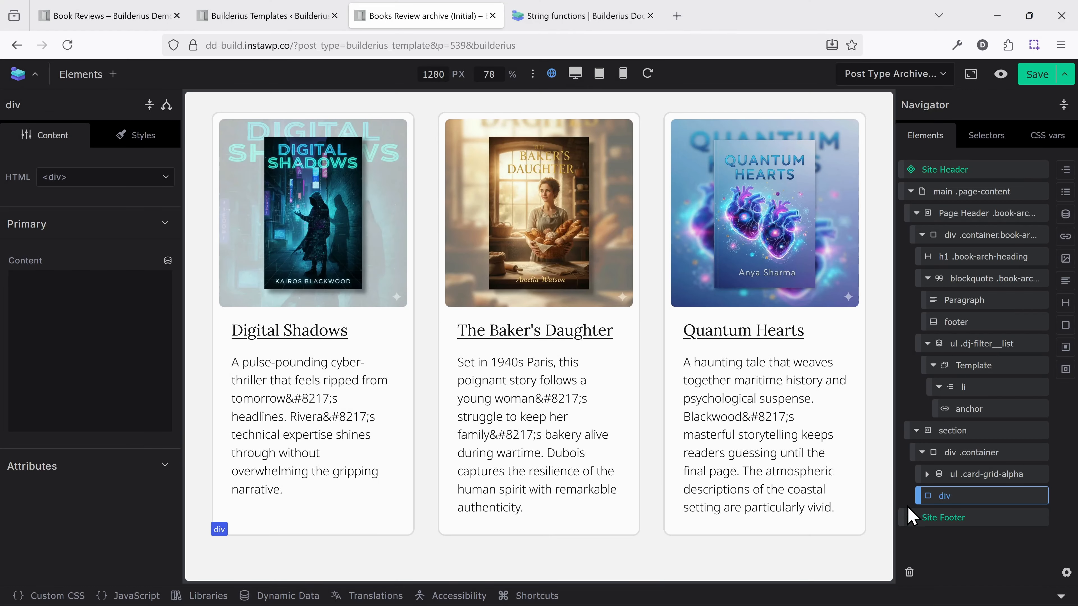
- Set the new div's content to the Posts Query Pagination Links tag, [[wp.archive.posts_query.pagination.links]]
{"action": "left_click", "coordinate": [168, 261]}
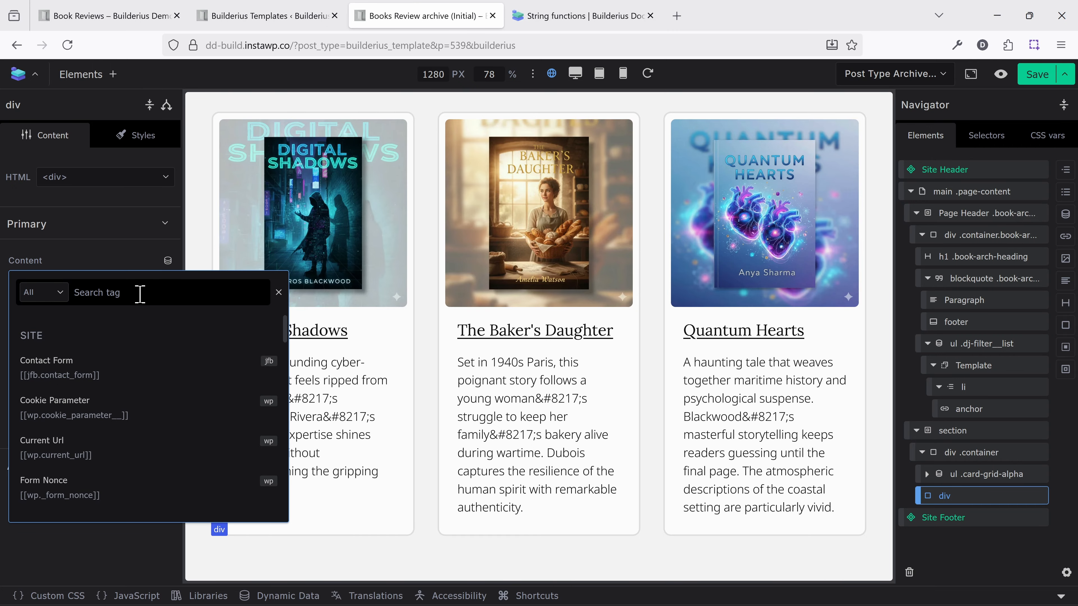
{"action": "type", "text": "pagin"}
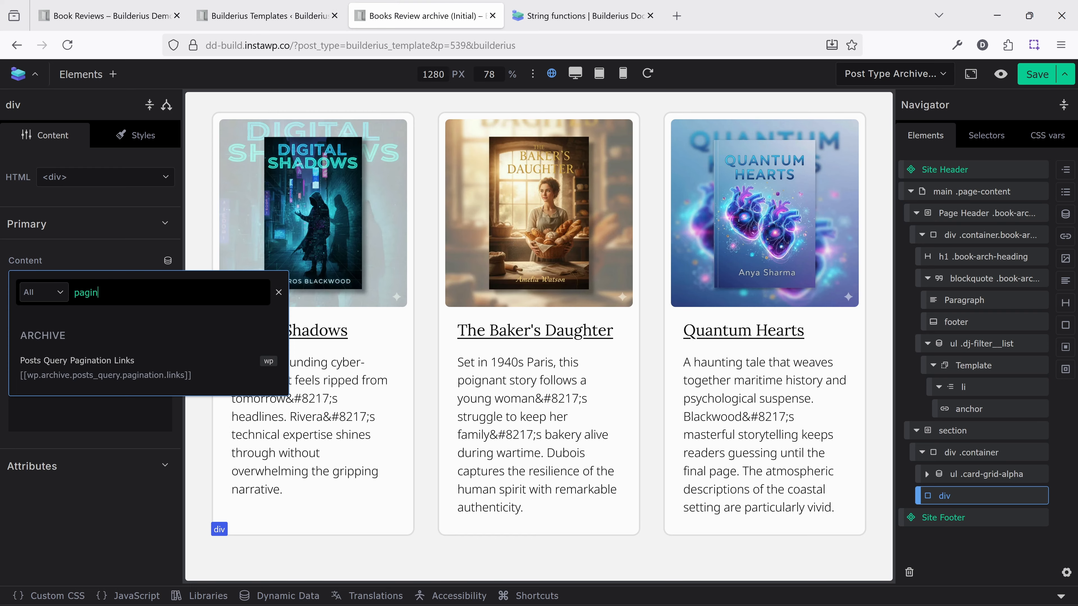
{"action": "left_click", "coordinate": [140, 366]}
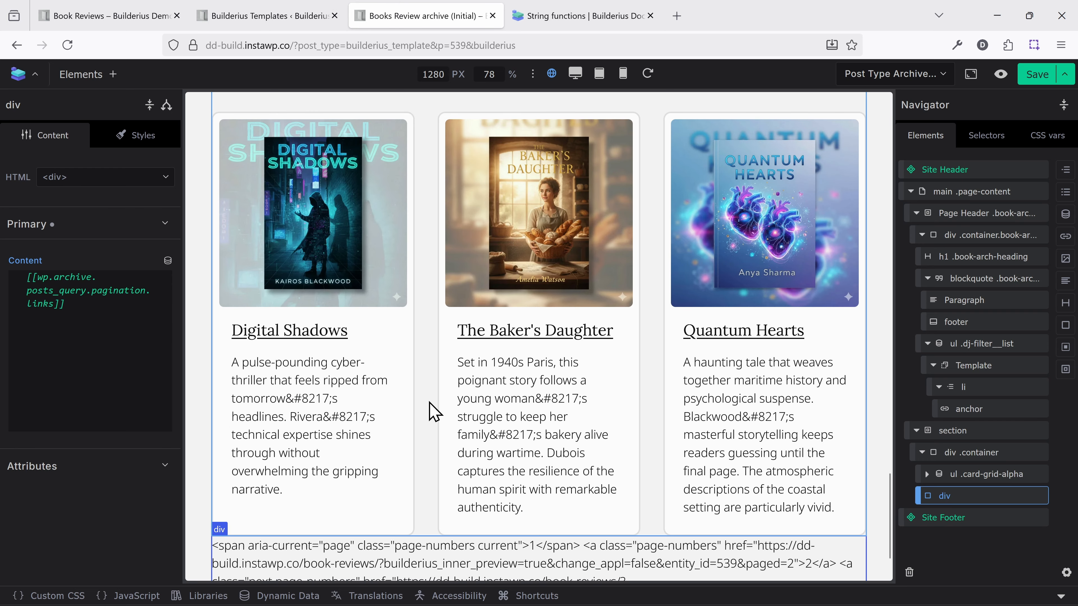
{"action": "scroll", "coordinate": [519, 424], "scroll_direction": "down", "scroll_amount": 2}
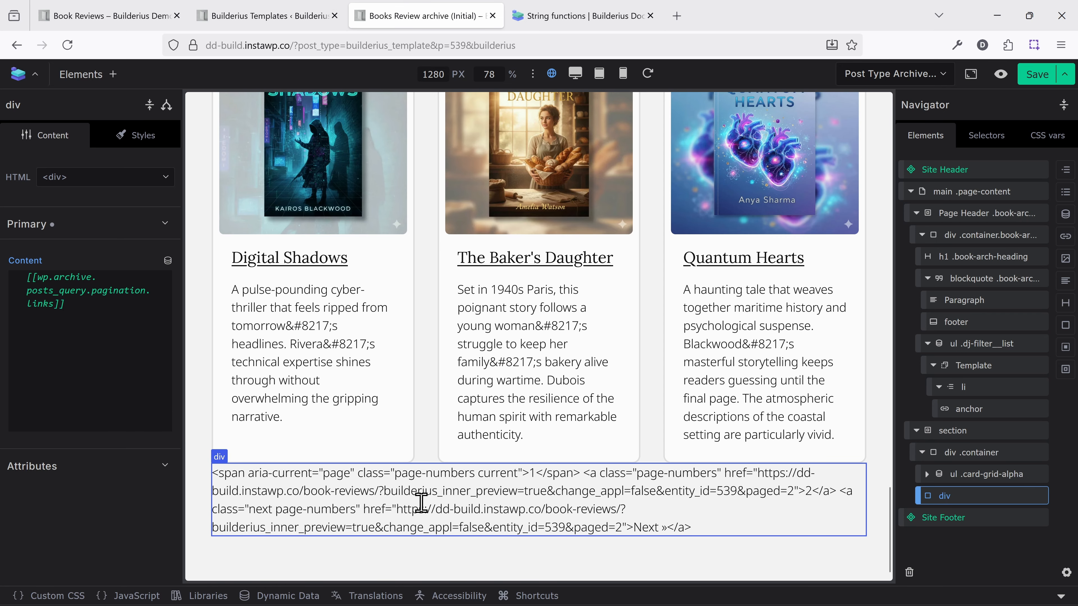
- Switch the pagination tag to its unescaped form, [[[wp.archive.posts_query.pagination.links]]], and save the template
{"action": "right_click", "coordinate": [73, 289]}
{"action": "left_click", "coordinate": [135, 310]}
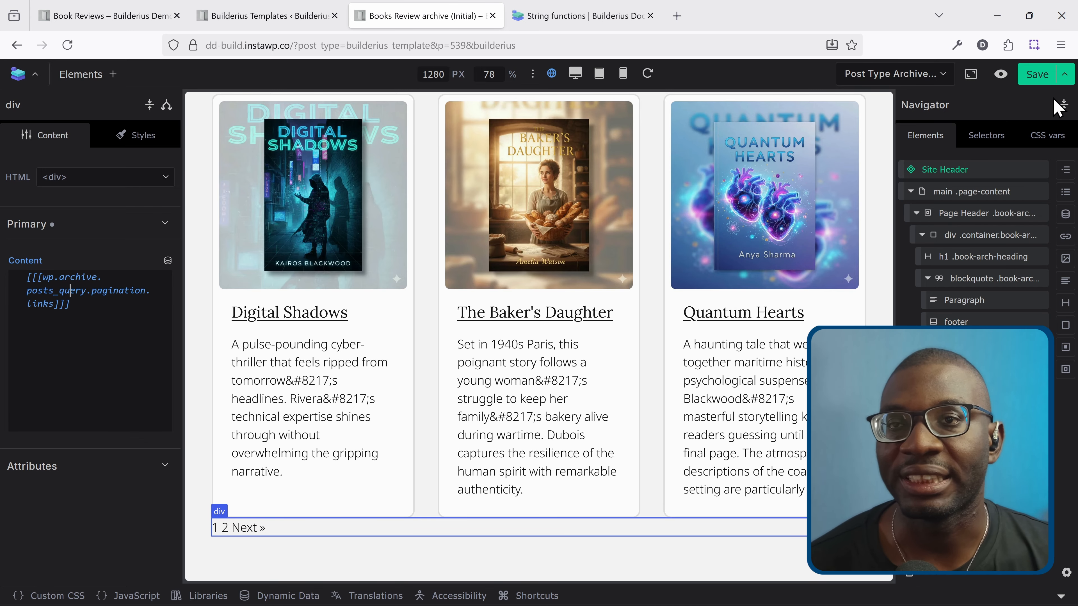
{"action": "left_click", "coordinate": [1035, 77]}
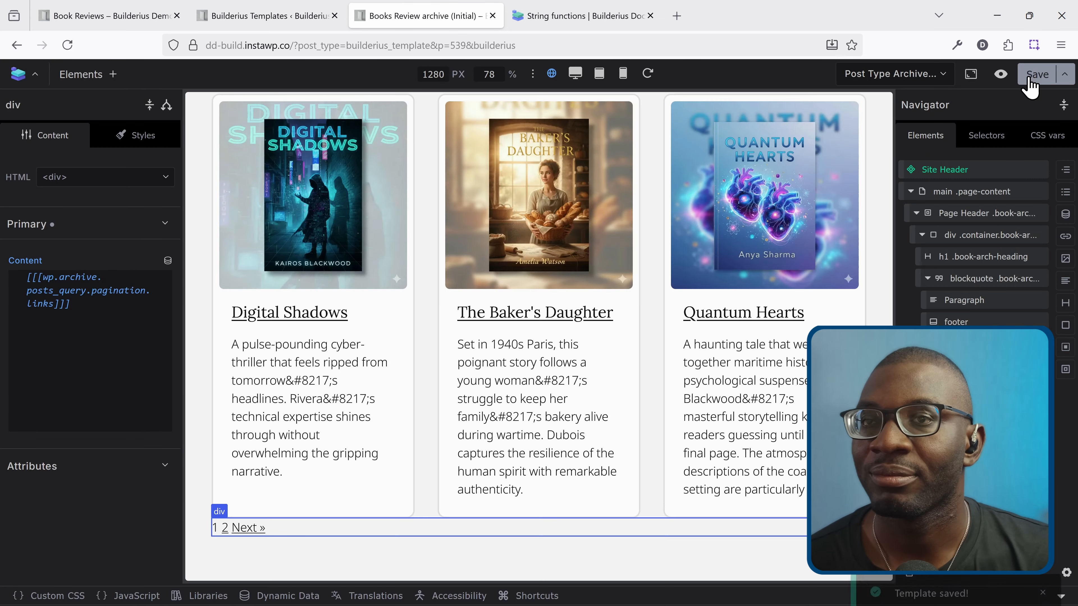
- Preview the Book Reviews archive on the live site and review its cards' images, titles and excerpts
{"action": "left_click", "coordinate": [1001, 76]}
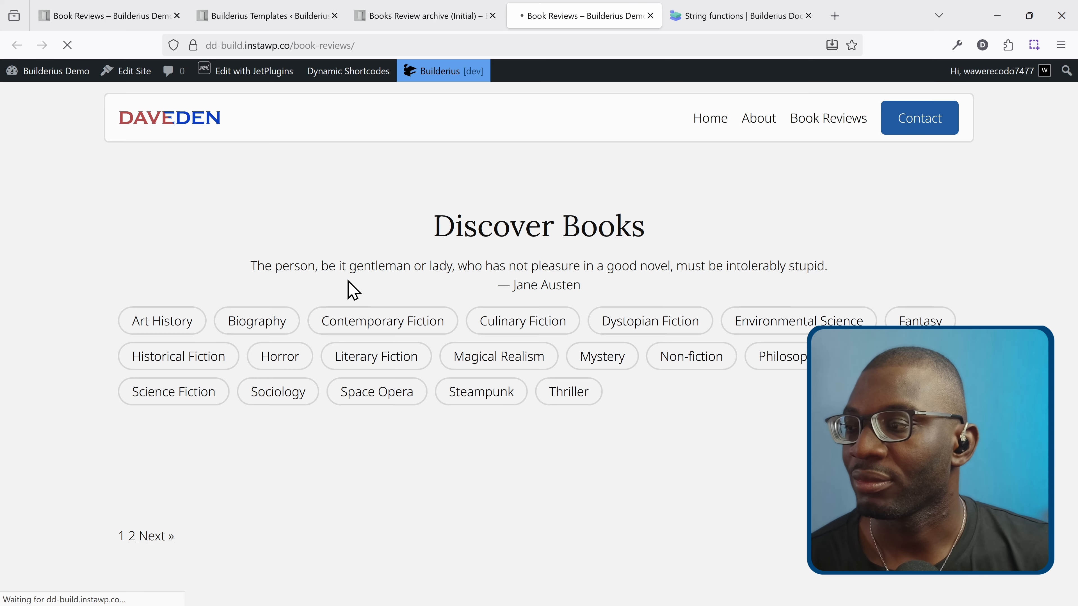
{"action": "scroll", "coordinate": [350, 290], "scroll_direction": "down", "scroll_amount": 5}
{"action": "scroll", "coordinate": [348, 281], "scroll_direction": "down", "scroll_amount": 3}
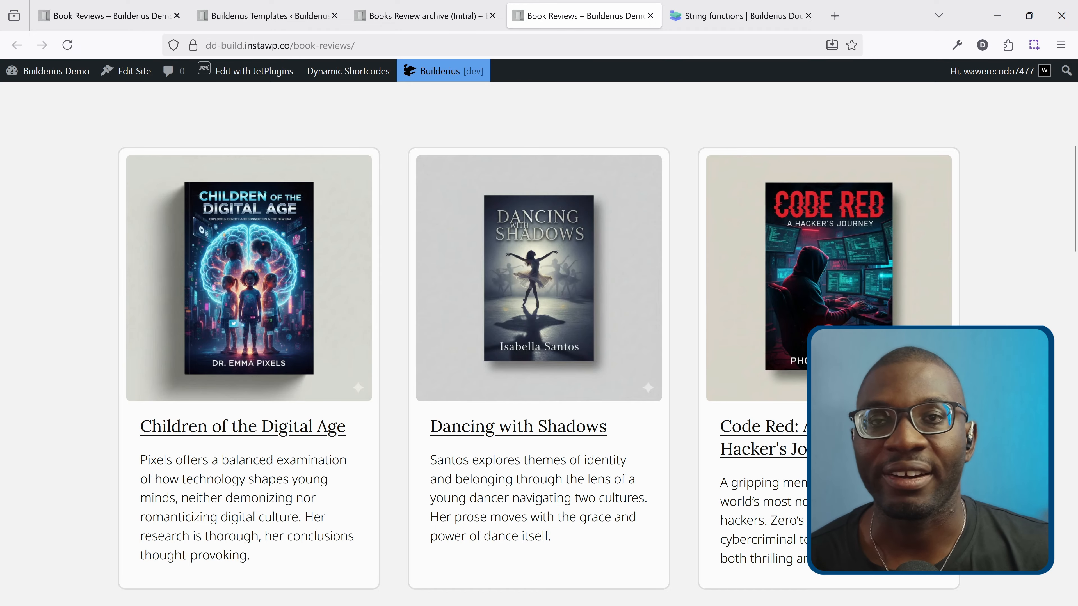
{"action": "scroll", "coordinate": [695, 314], "scroll_direction": "down", "scroll_amount": 20}
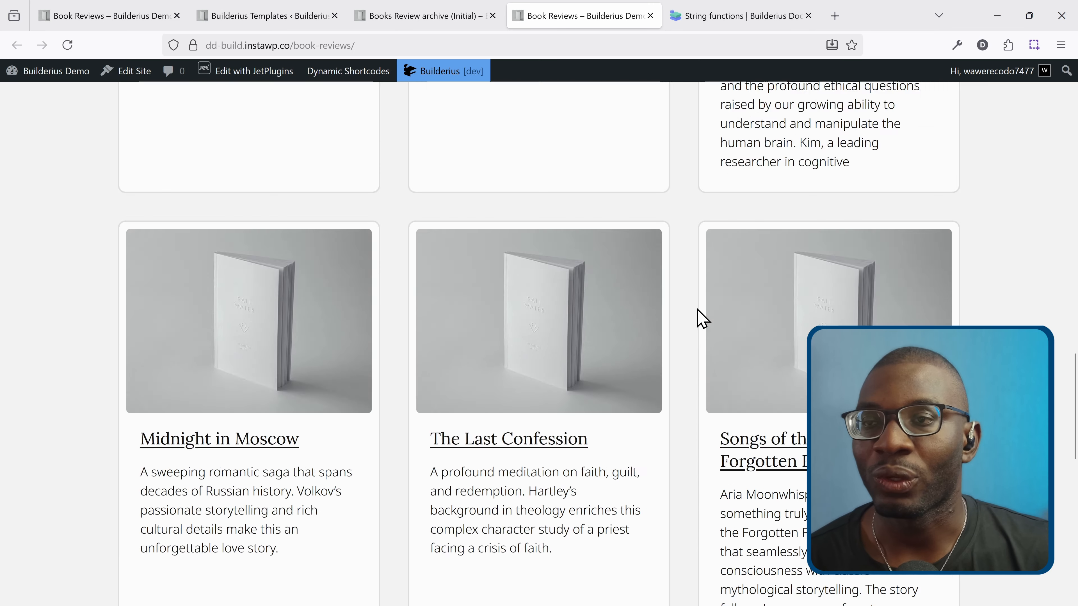
{"action": "scroll", "coordinate": [697, 312], "scroll_direction": "up", "scroll_amount": 20}
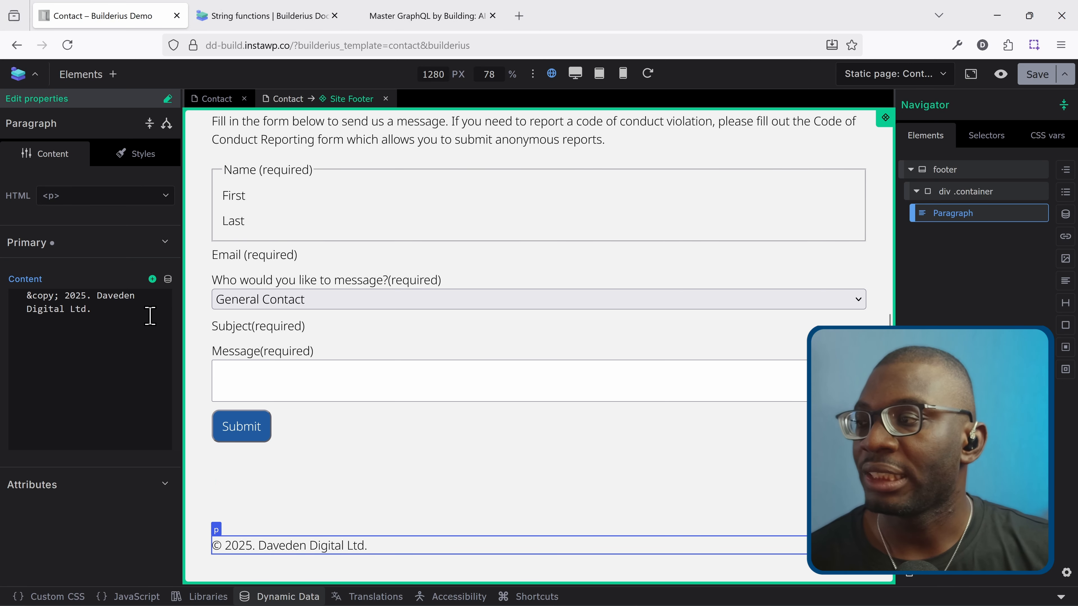
- Browse the dynamic tags available for the Site Footer paragraph's content and open the Dynamic Data query editor
{"action": "left_click", "coordinate": [168, 279]}
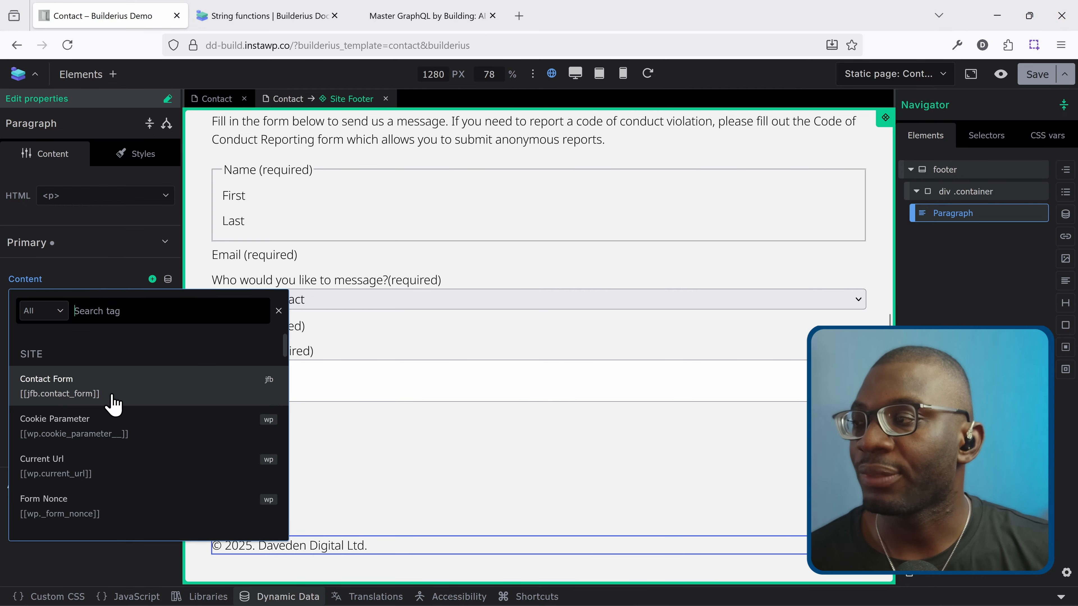
{"action": "scroll", "coordinate": [102, 394], "scroll_direction": "down", "scroll_amount": 15}
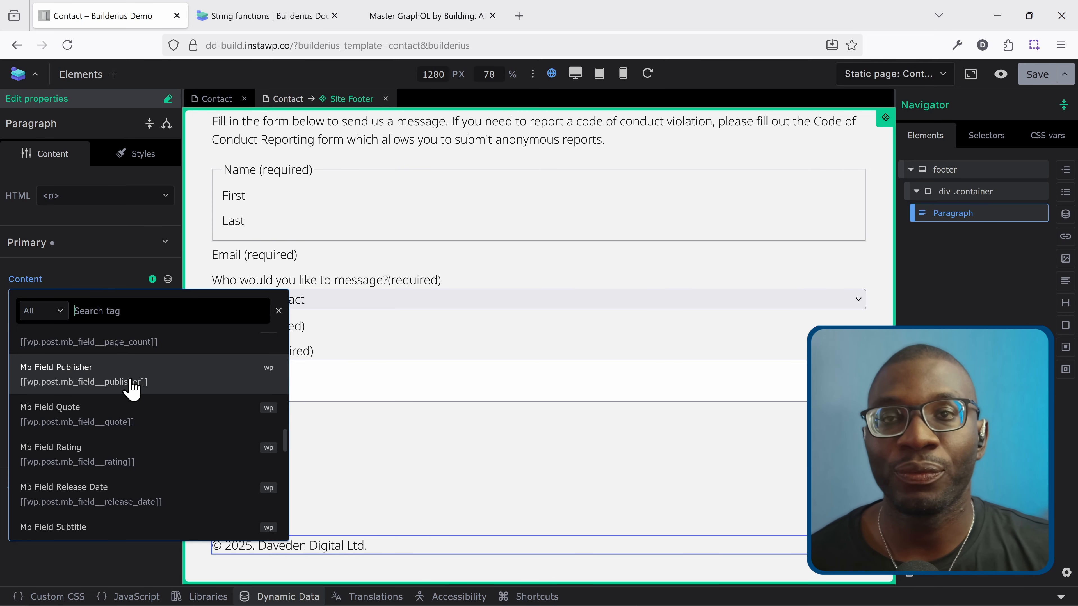
{"action": "left_click", "coordinate": [280, 597]}
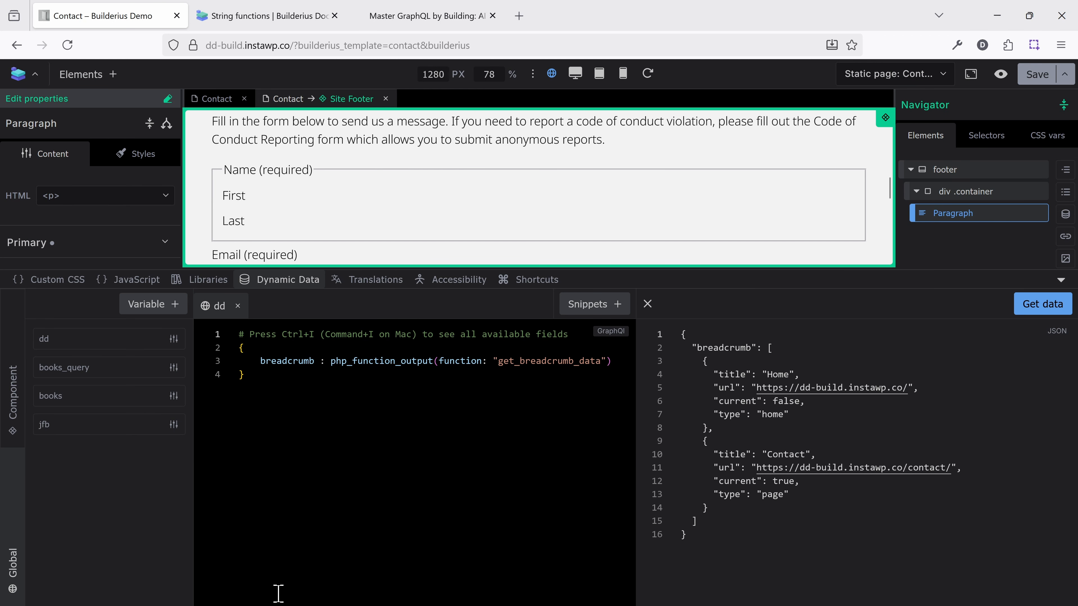